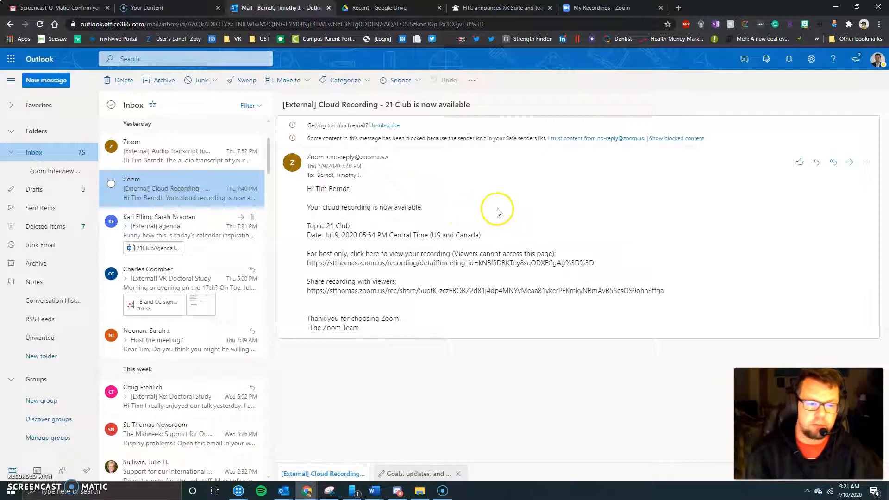
- Review the two Zoom notification e-mails for 21 Club, one about the cloud recording and one about the audio transcript
left_click(182, 139)
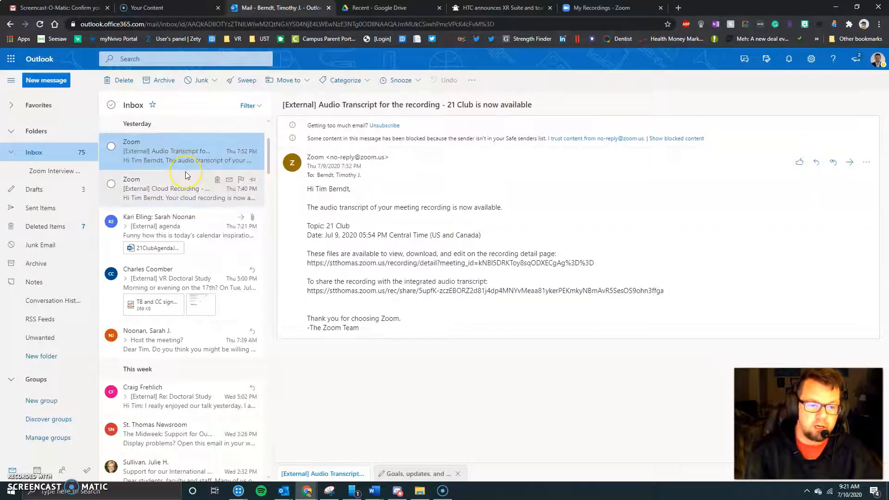
left_click(187, 175)
left_click(187, 162)
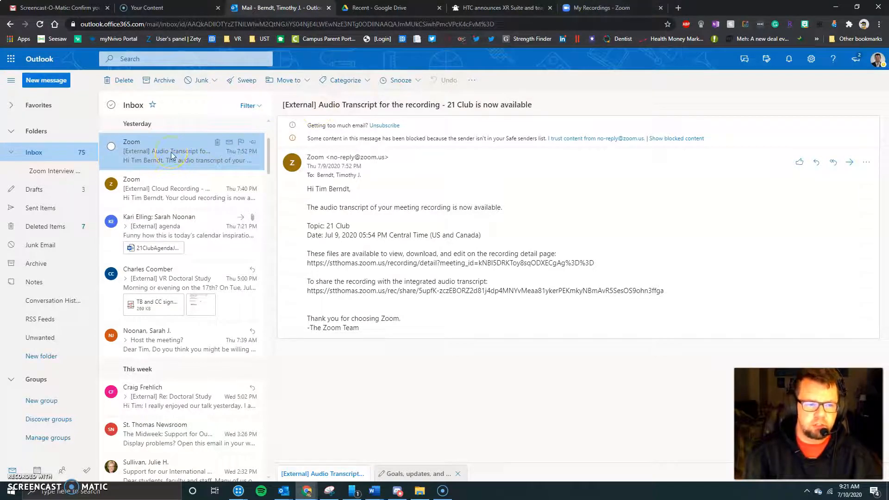
left_click(176, 175)
left_click(176, 148)
left_click(176, 174)
left_click(177, 147)
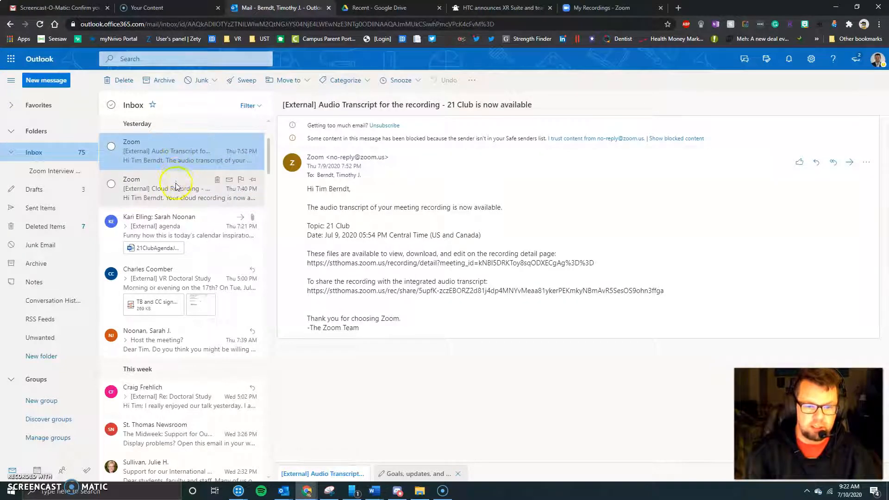
left_click(175, 178)
left_click(175, 153)
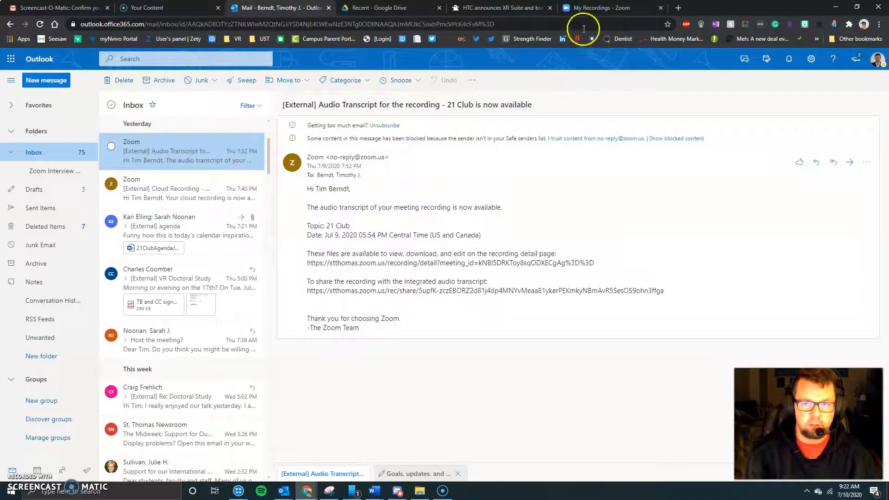
- Switch to the Zoom cloud recordings page, open the 21 Club recording and start downloading all four of its files
left_click(585, 8)
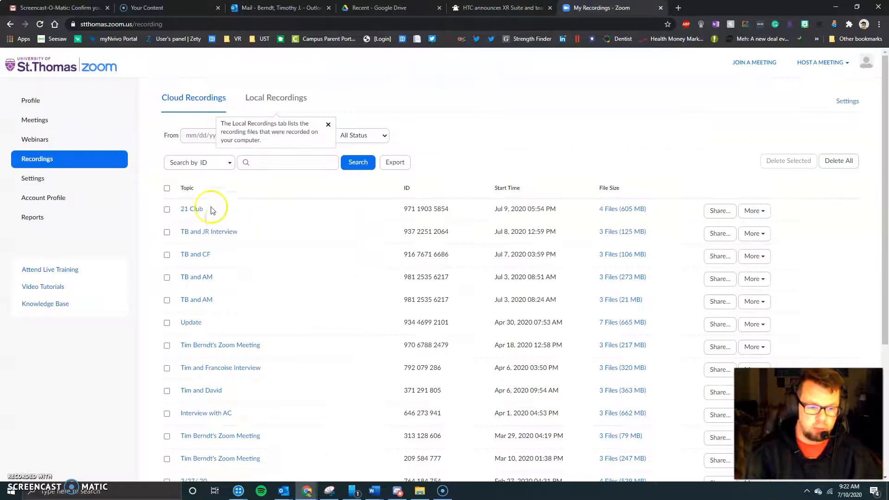
left_click(193, 211)
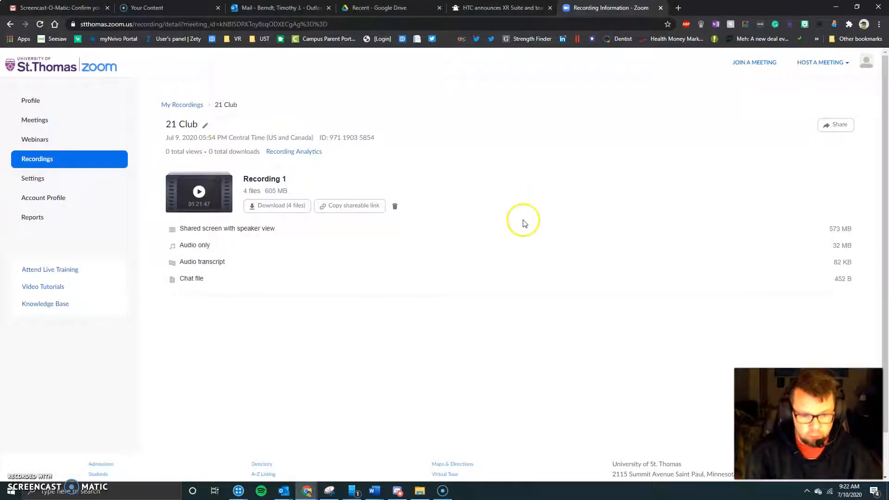
left_click(297, 206)
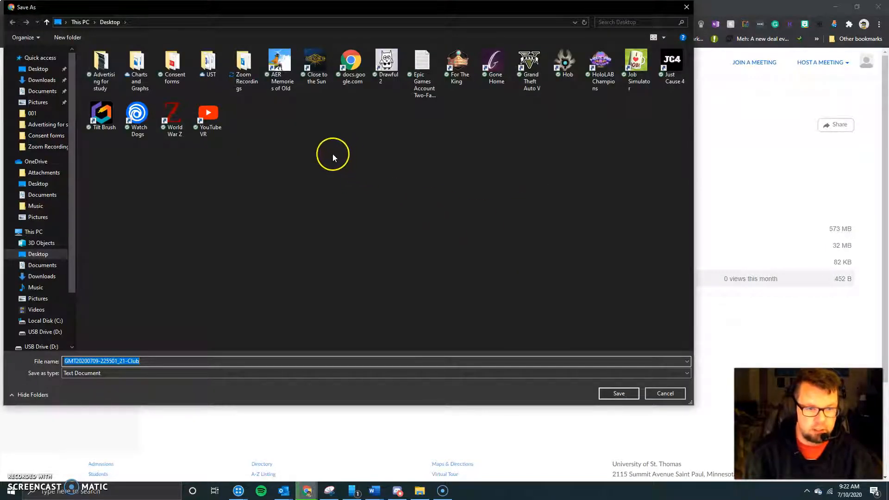
- Save the 21 Club chat text document into the Zoom Recordings folder on the Desktop
double_click(247, 73)
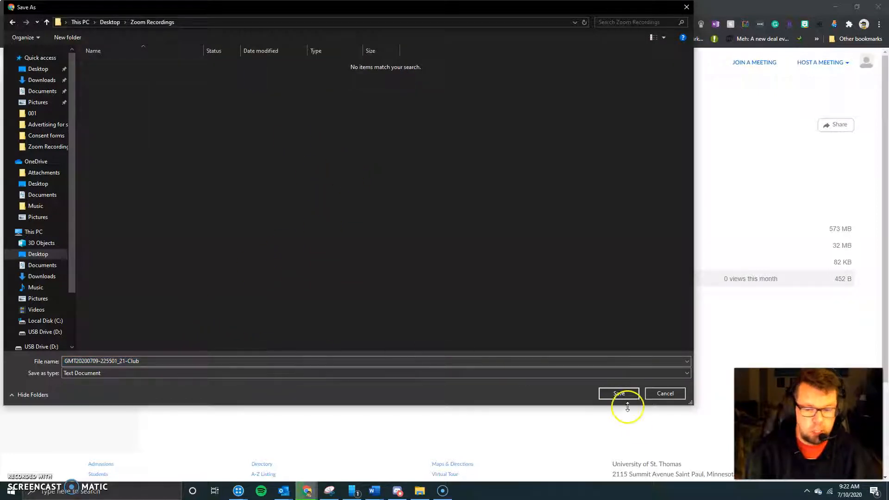
left_click(72, 376)
left_click(72, 377)
left_click(72, 377)
left_click(72, 376)
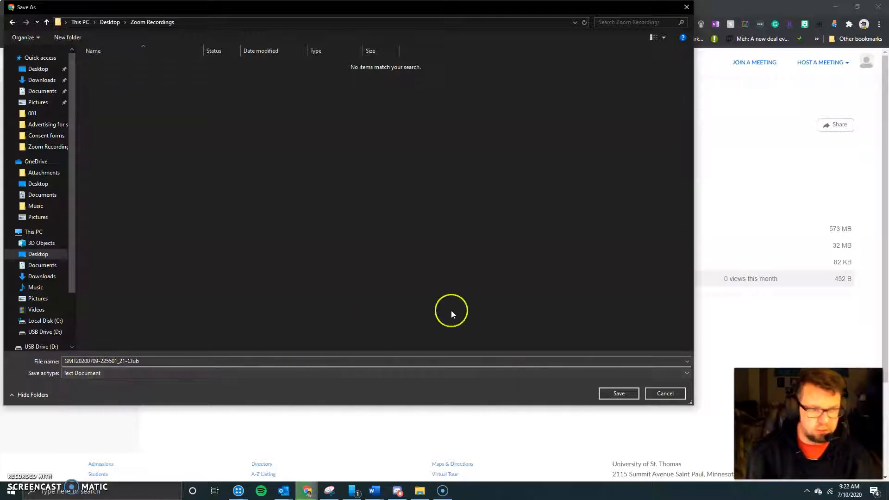
left_click(622, 393)
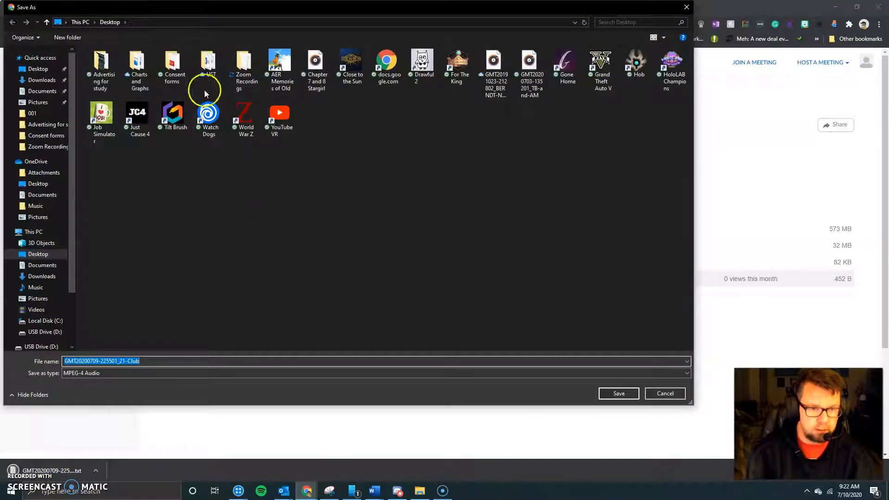
- Save the 21 Club MPEG-4 audio file and the VTT transcript file into the Desktop's Zoom Recordings folder
double_click(244, 67)
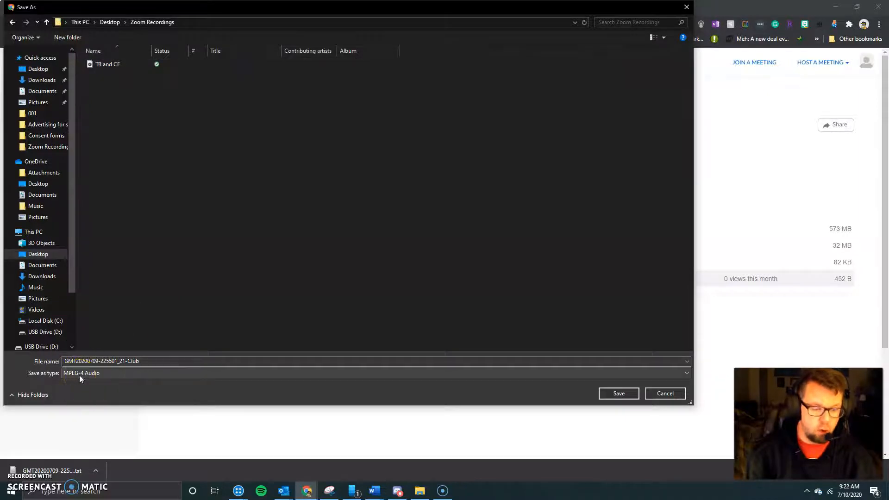
left_click(612, 393)
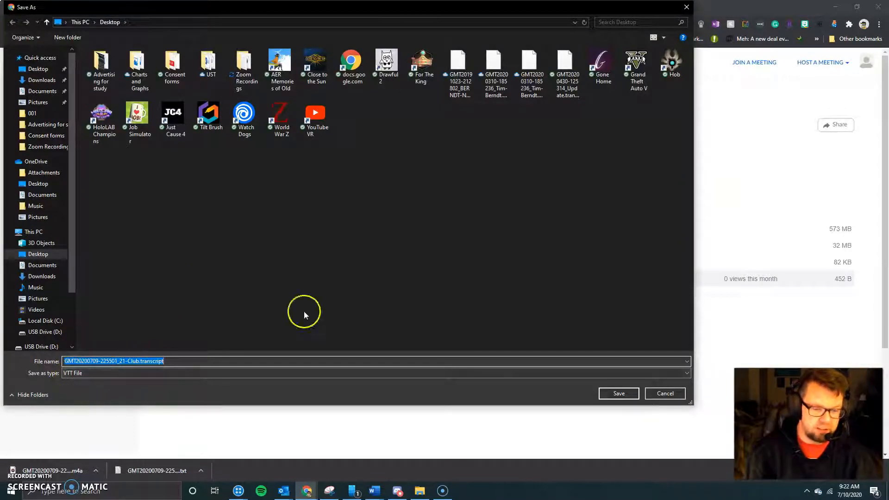
double_click(242, 79)
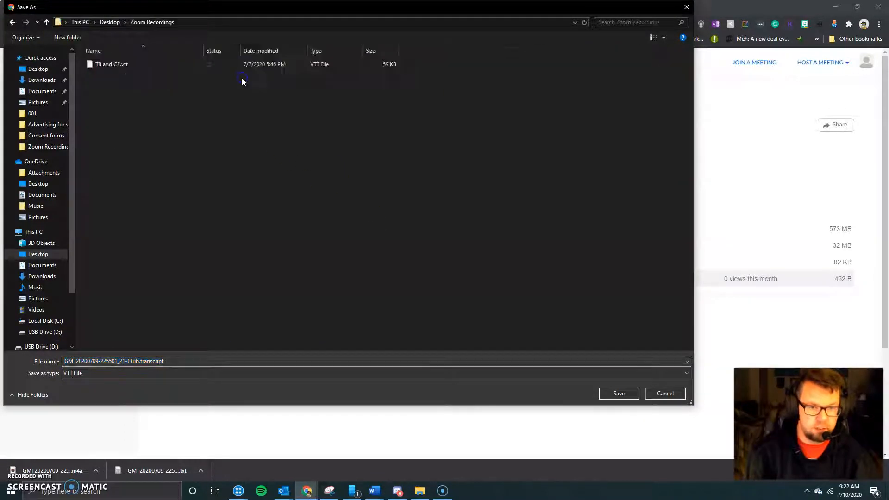
left_click(619, 393)
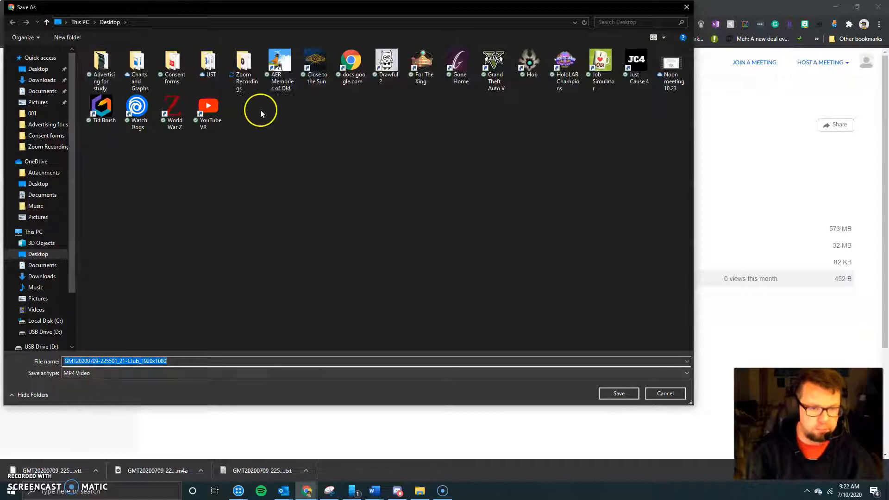
- Save the 21 Club MP4 video into the Desktop's Zoom Recordings folder
left_click(219, 73)
double_click(219, 73)
key("alt+Left")
left_click(241, 74)
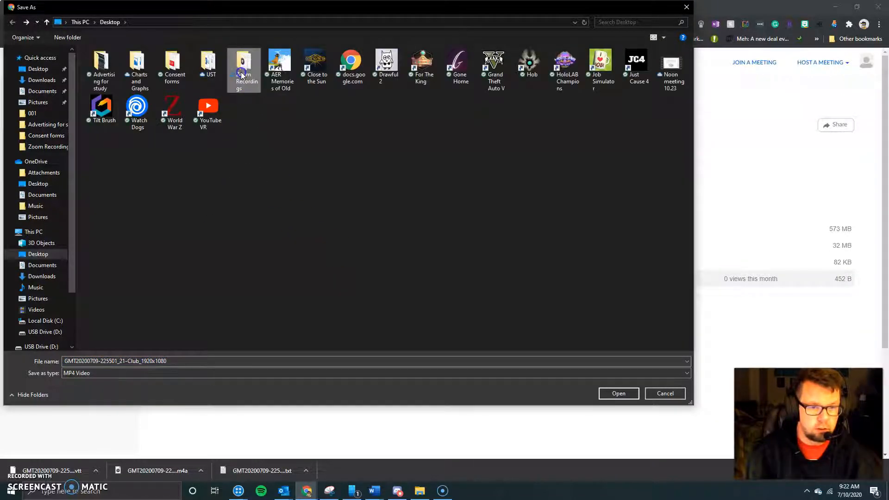
double_click(240, 72)
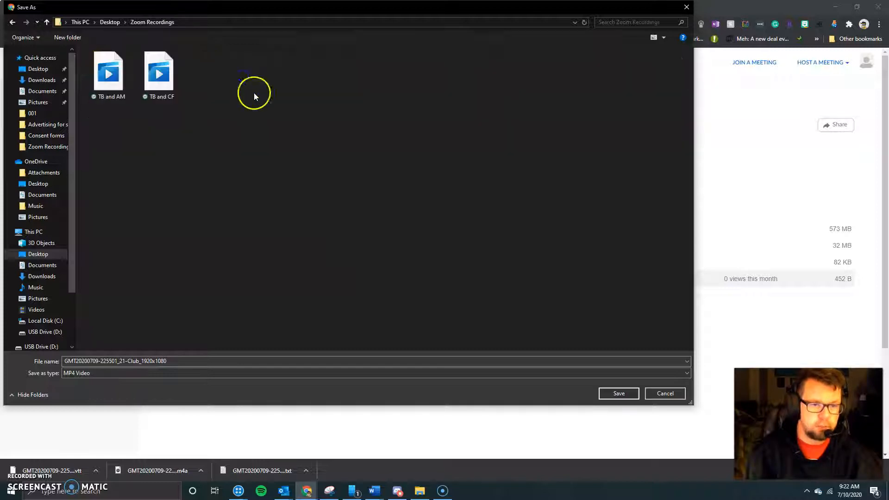
left_click(620, 393)
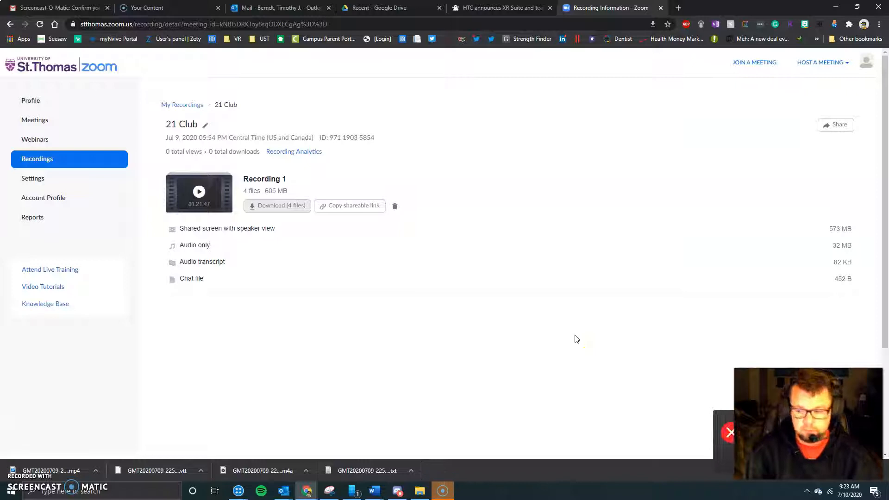
- Minimize the browser and switch to File Explorer to open the Zoom Recordings folder on the Desktop
left_click(835, 6)
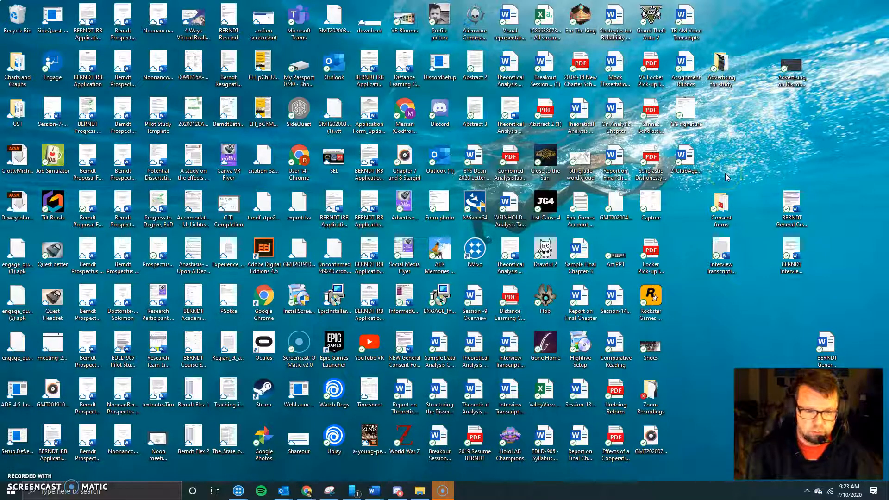
left_click(420, 491)
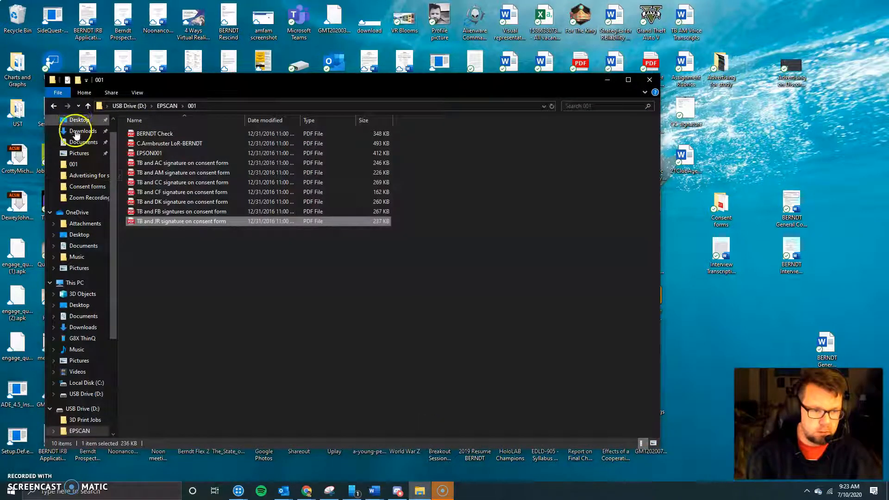
left_click(79, 119)
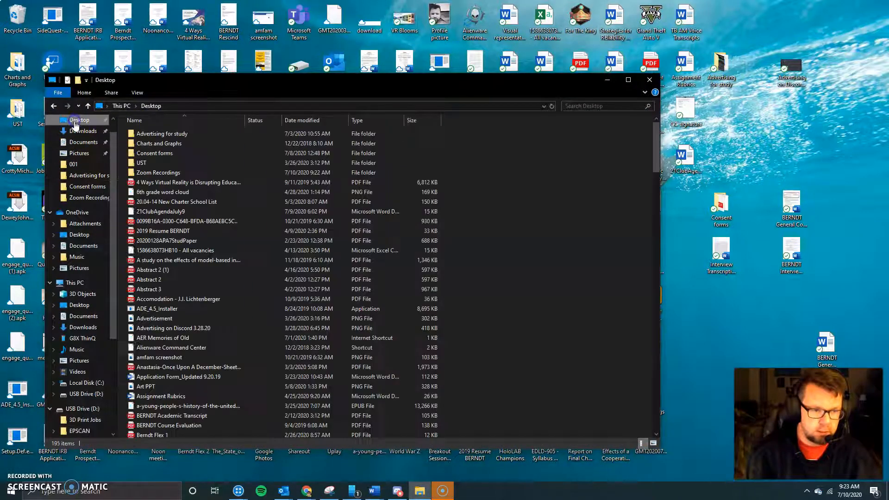
left_click(164, 173)
double_click(164, 173)
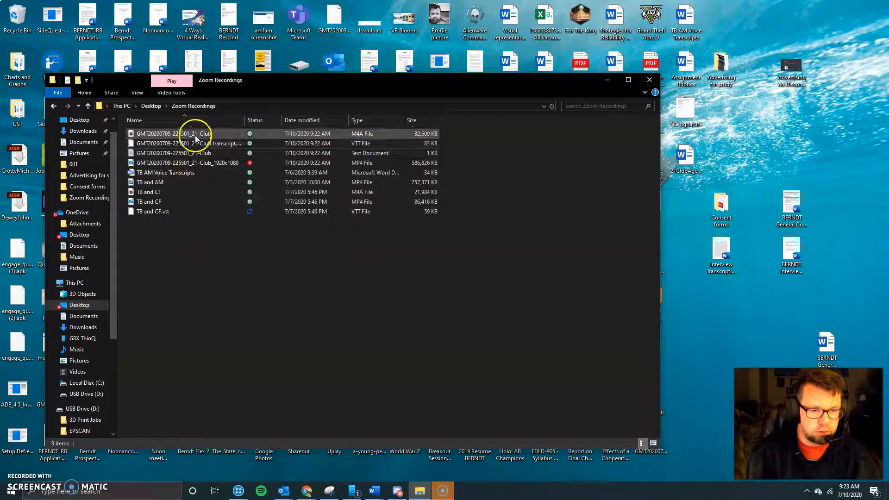
- Open the 21 Club transcript VTT file with Word, keeping Word as the app always used for .vtt files
left_click(208, 145)
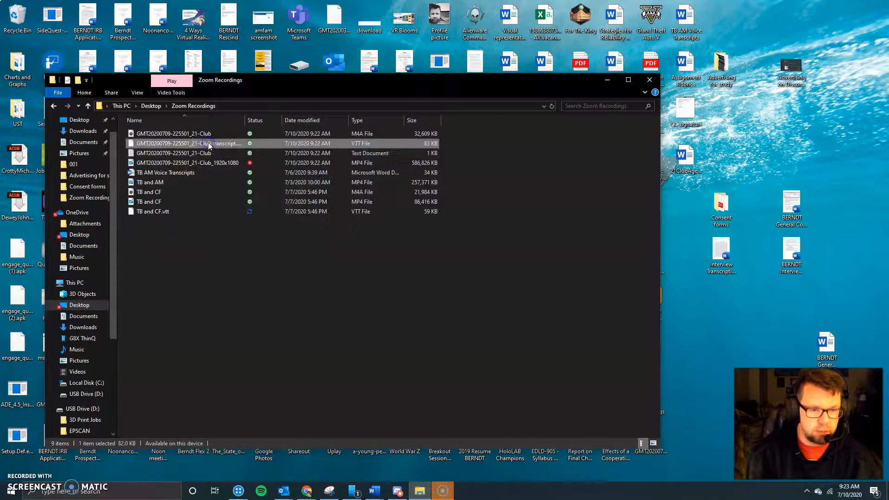
right_click(365, 145)
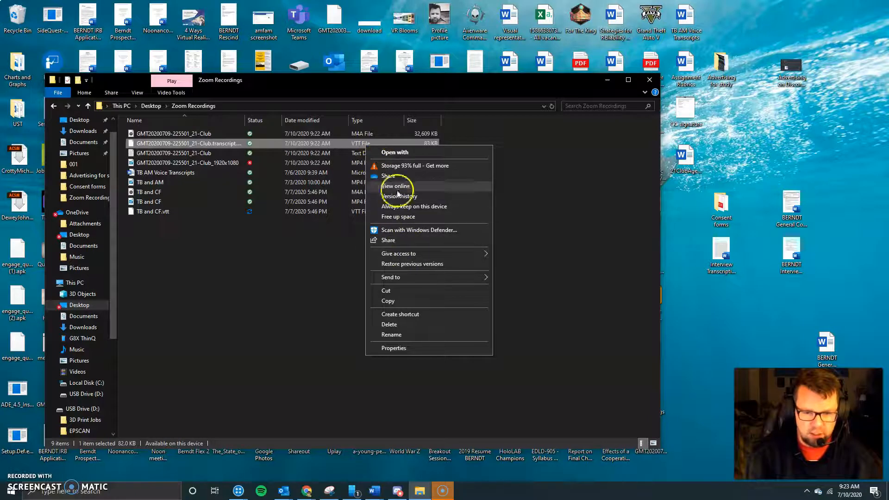
left_click(392, 156)
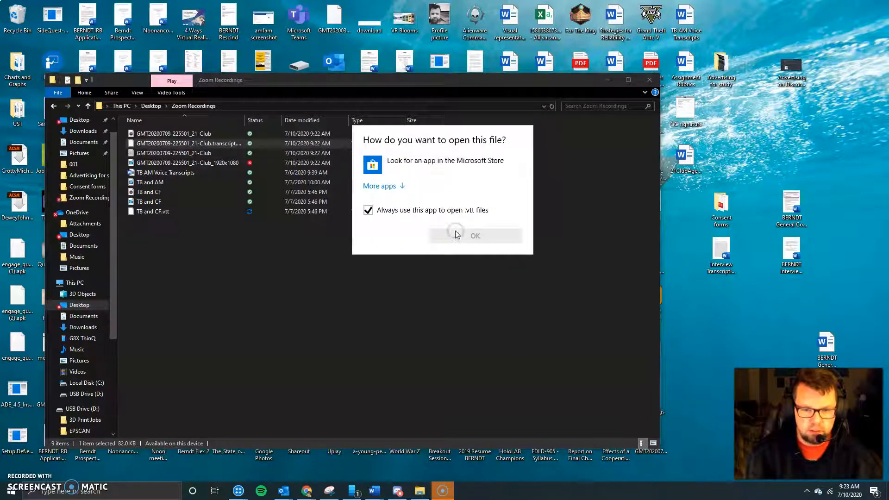
left_click(385, 186)
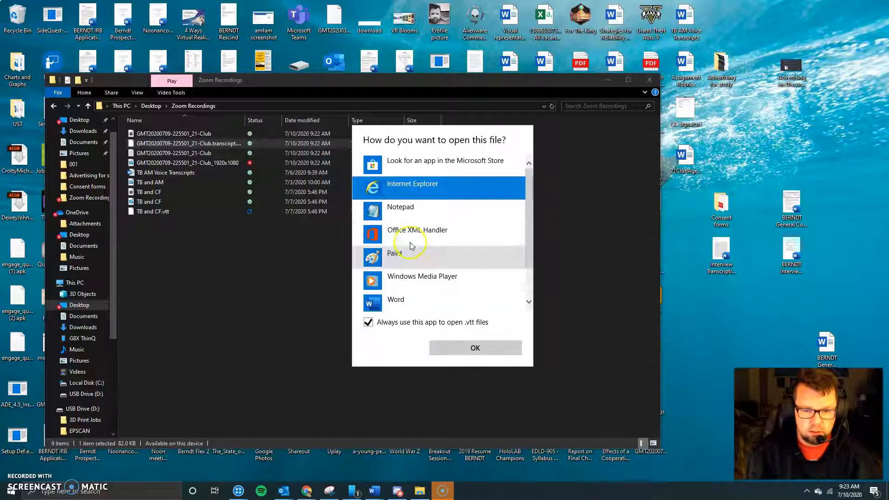
scroll(402, 278, "down", 1)
left_click(402, 280)
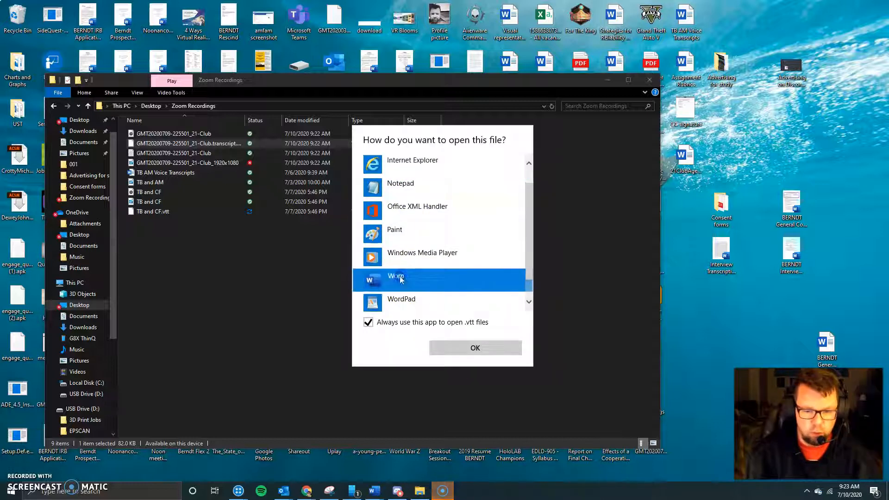
left_click(480, 357)
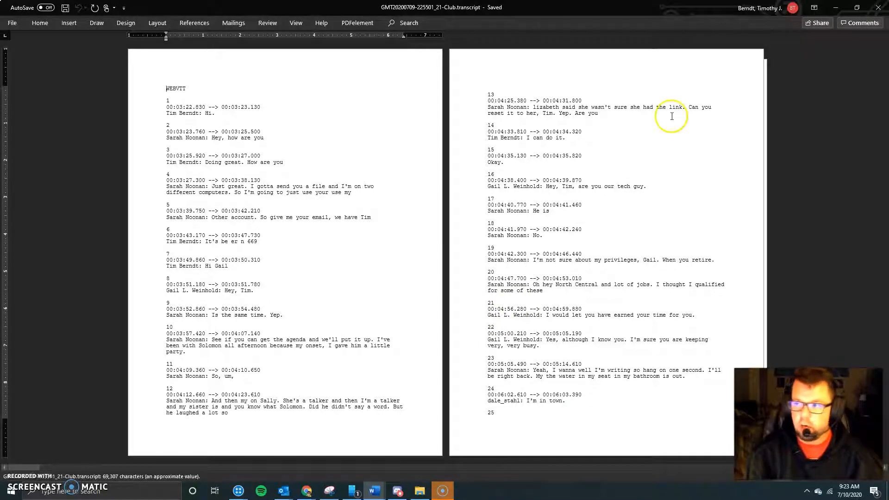
left_click(314, 160)
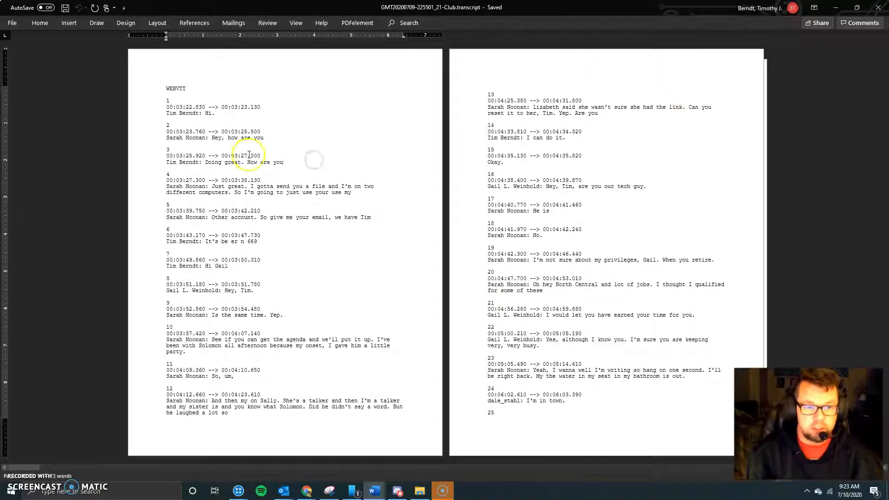
left_click(795, 266)
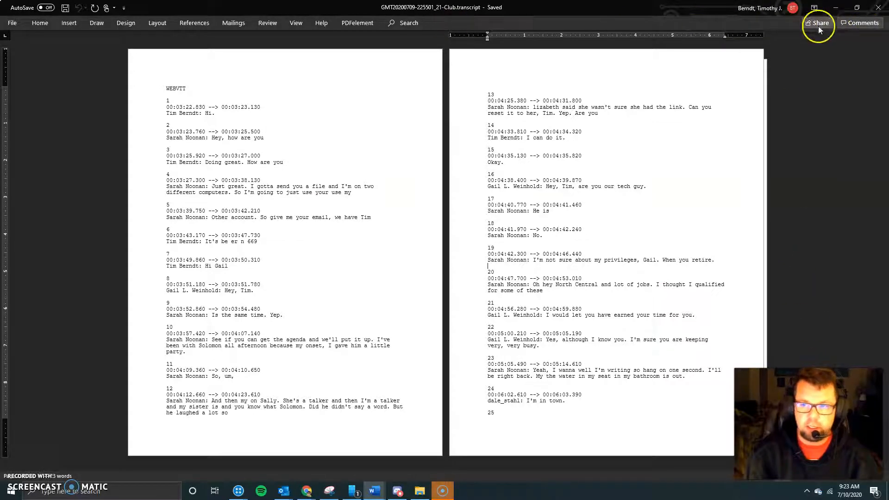
right_click(740, 25)
left_click(722, 28)
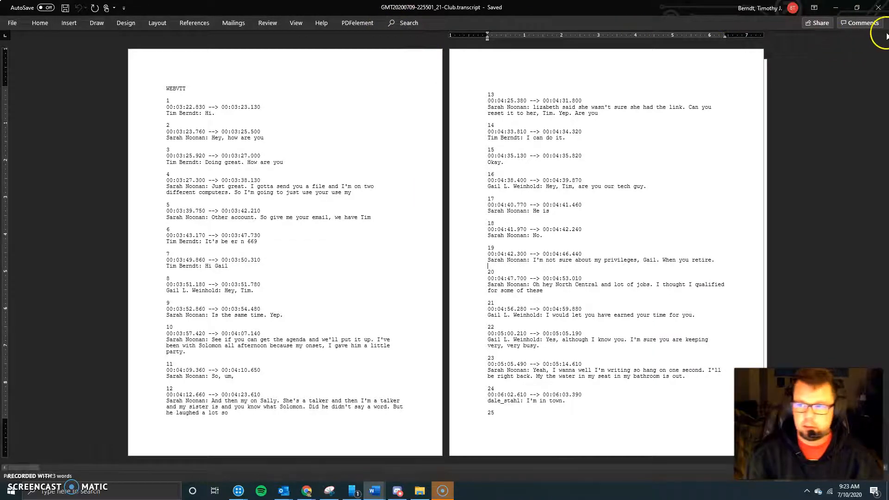
double_click(741, 24)
right_click(740, 25)
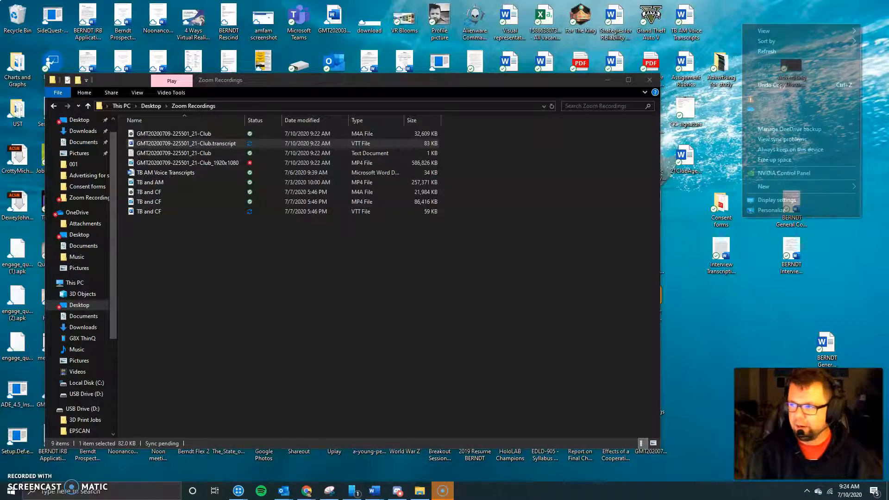
- Bring the 21 Club transcript back to the front in Word and maximize its window
left_click(374, 491)
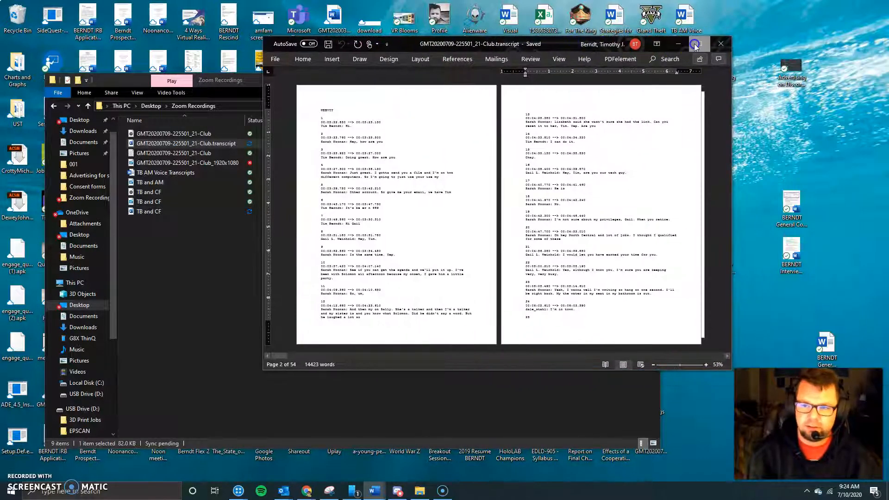
left_click(697, 44)
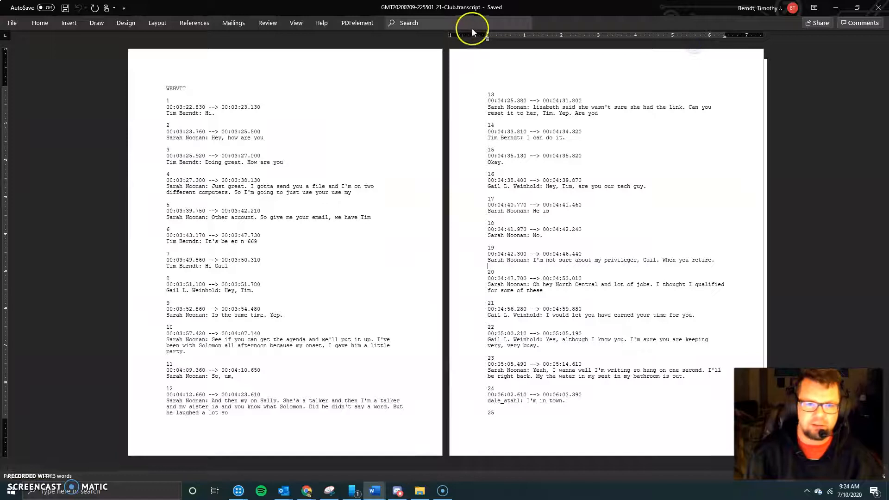
scroll(332, 168, "down", 3)
scroll(331, 169, "up", 3)
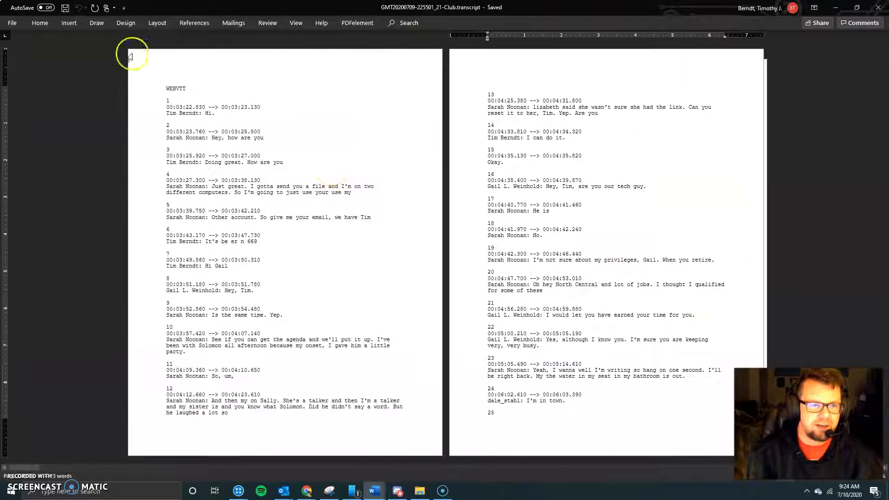
- Show the View commands and pin the ribbon so it stays open above the transcript
left_click(291, 24)
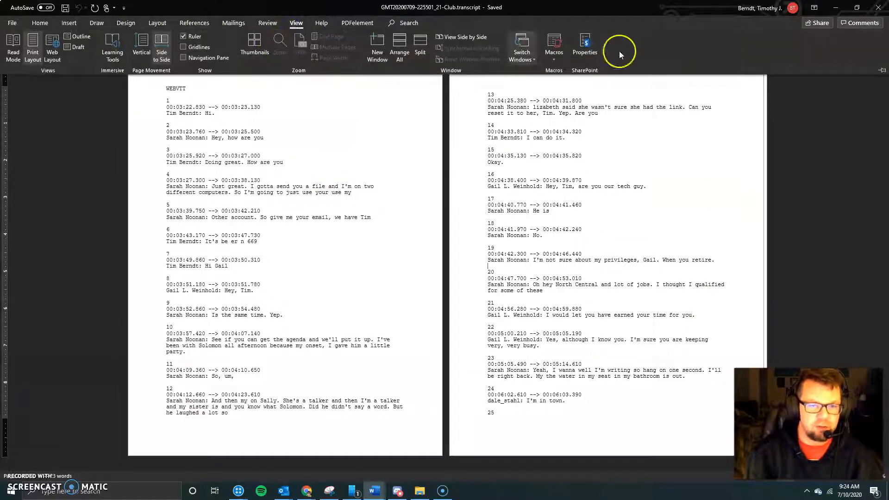
left_click(881, 69)
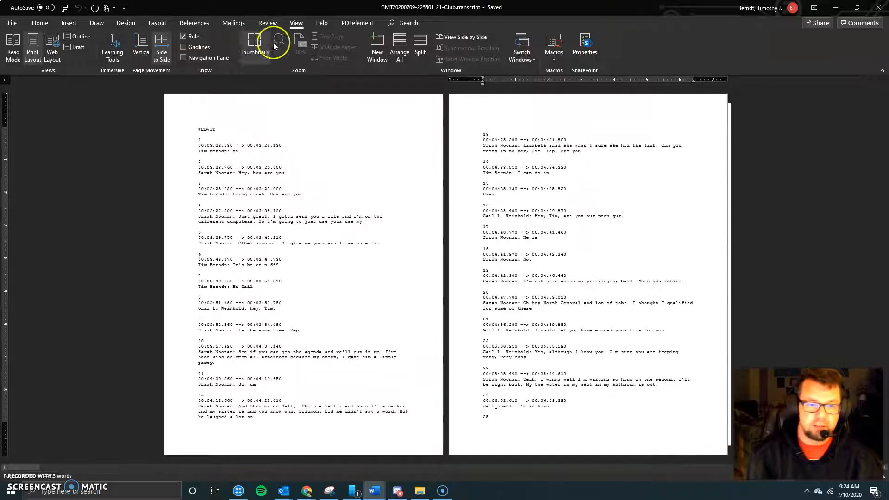
left_click(14, 46)
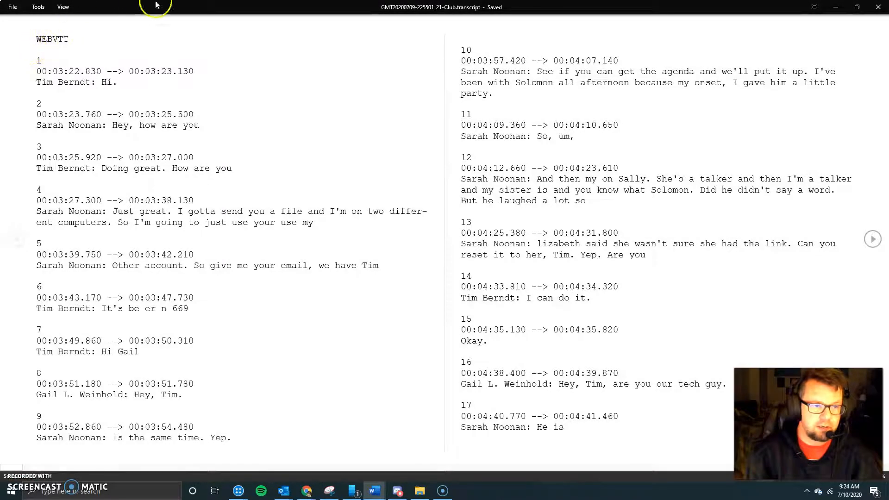
left_click(63, 7)
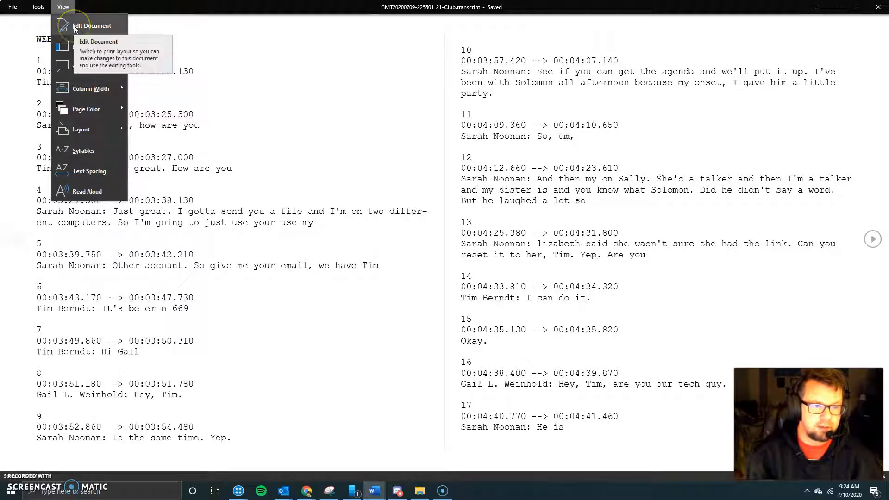
left_click(74, 26)
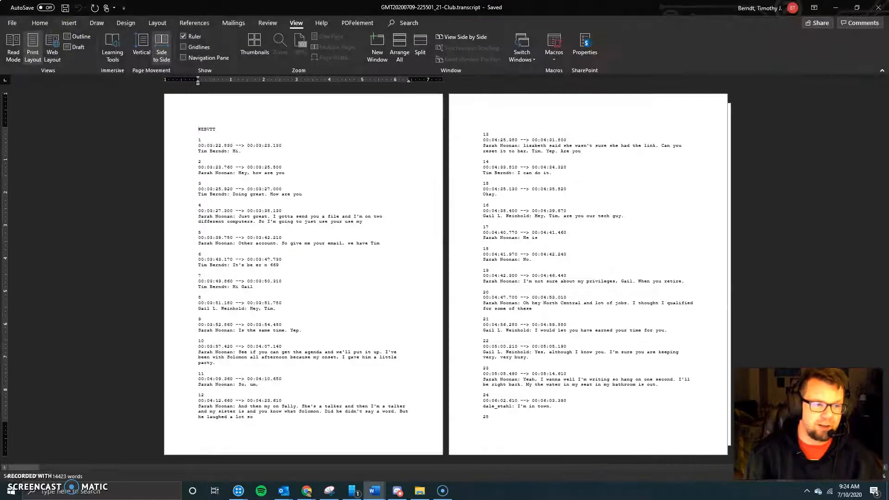
left_click(12, 50)
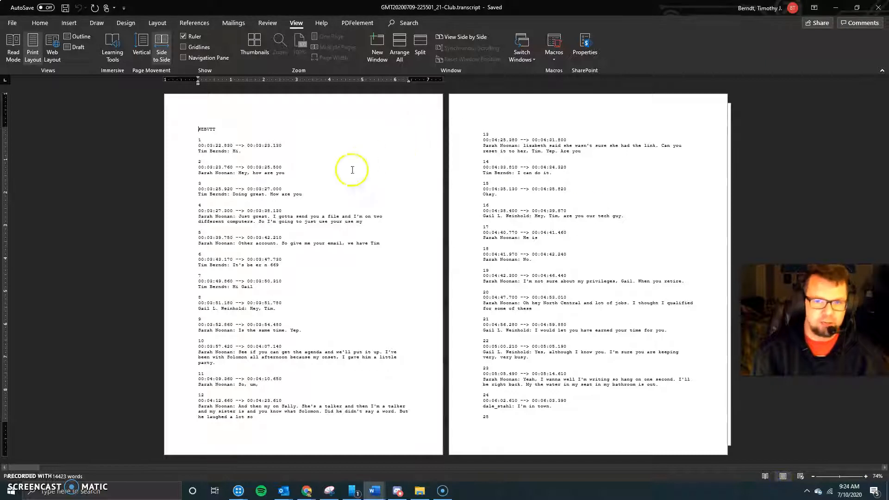
- Set the page movement to Vertical and zoom the transcript out to 180%
scroll(333, 202, "down", 2)
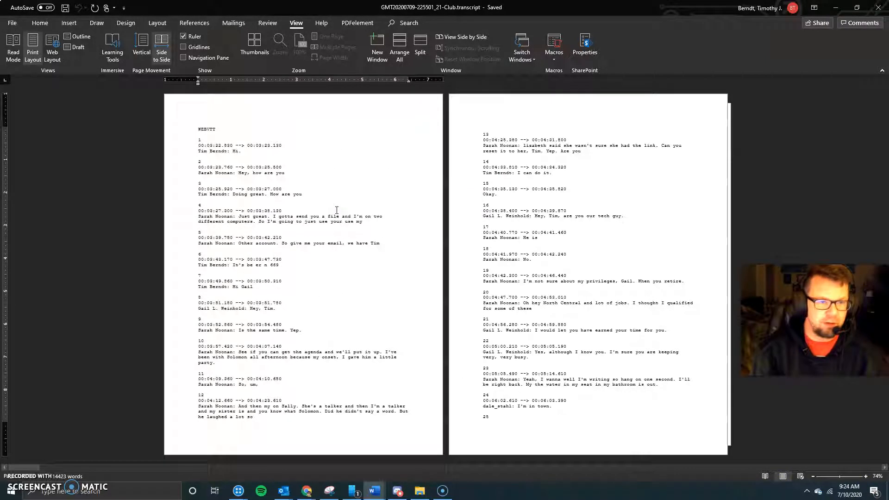
left_click(262, 25)
left_click(296, 24)
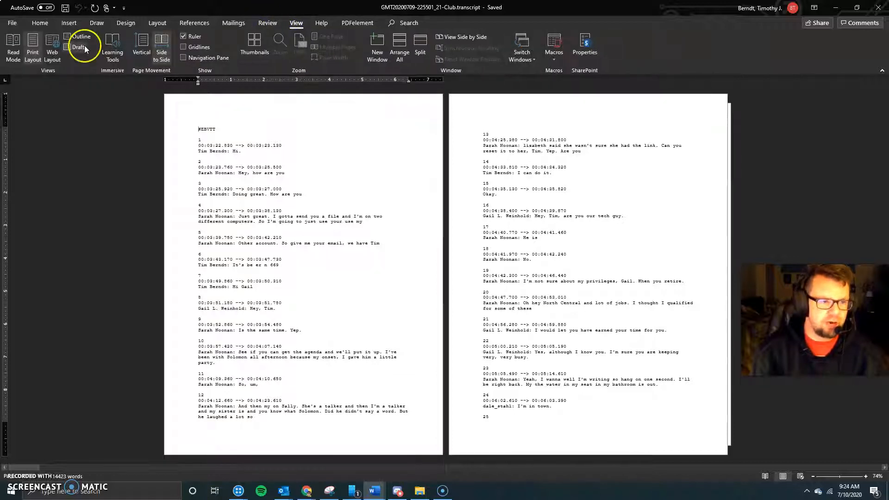
left_click(161, 53)
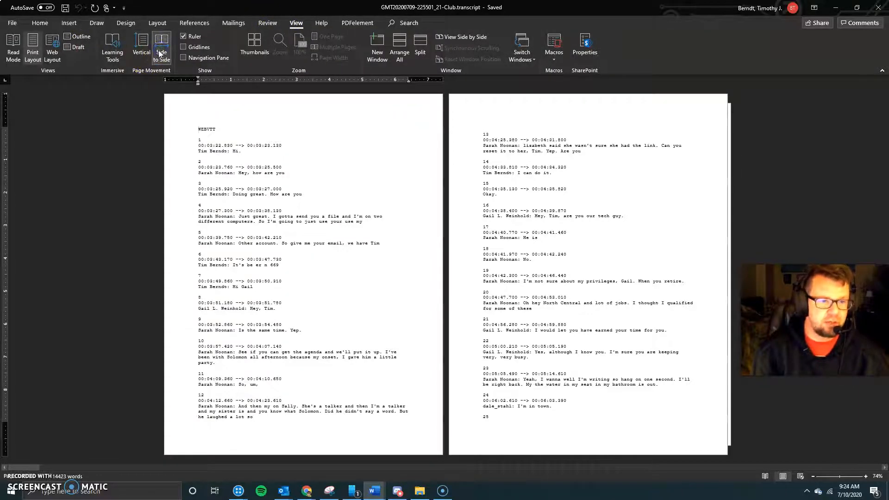
left_click(141, 49)
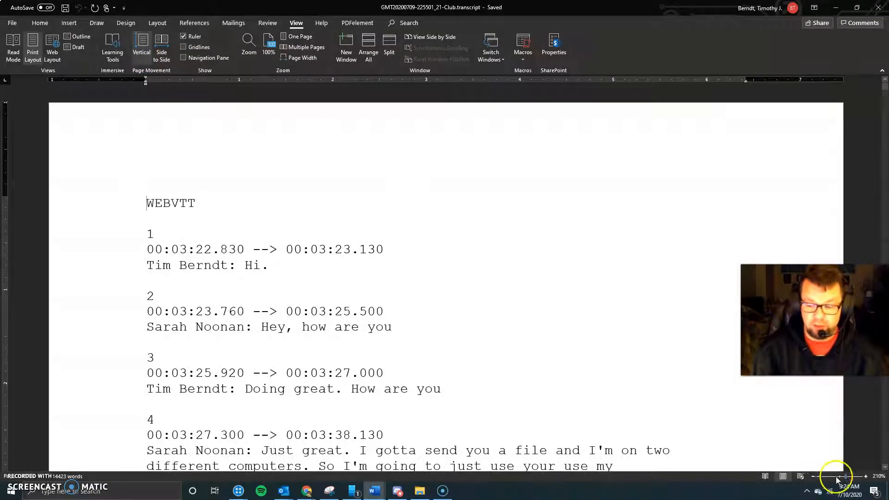
left_click(813, 476)
scroll(480, 324, "down", 3)
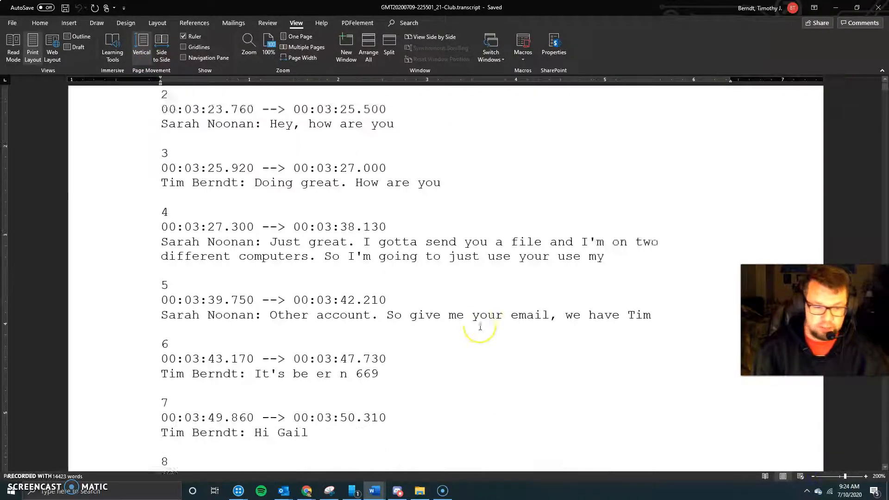
scroll(480, 327, "down", 2)
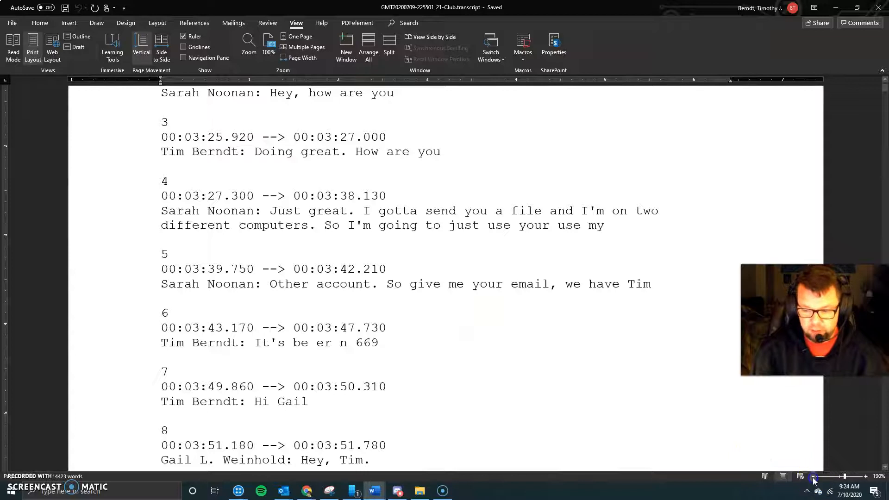
left_click(813, 476)
left_click(813, 476)
- Read through the 21 Club transcript, examining the speaker labels, timestamps and numbered dialogue entries
scroll(454, 317, "down", 4)
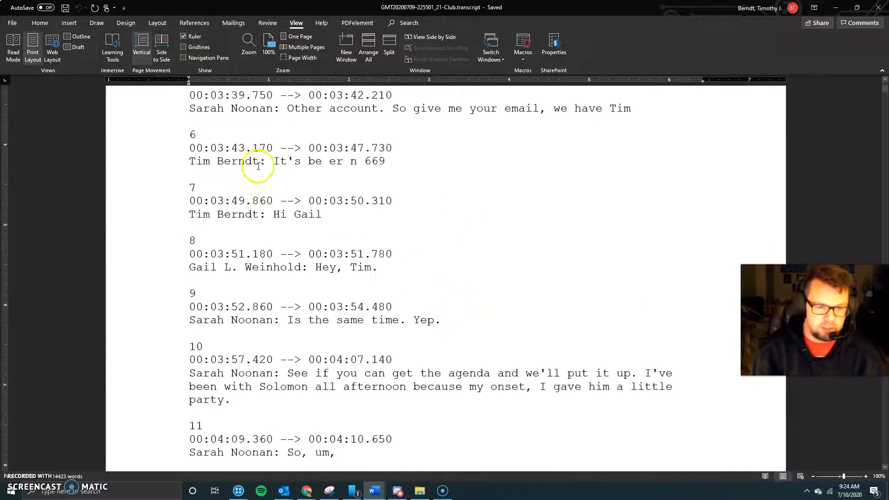
left_click_drag(264, 161, 169, 161)
left_click(276, 175)
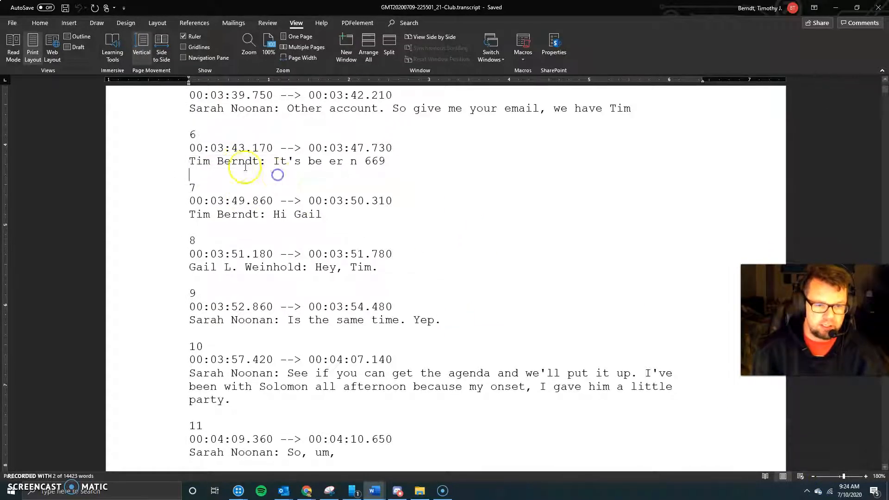
scroll(217, 204, "down", 5)
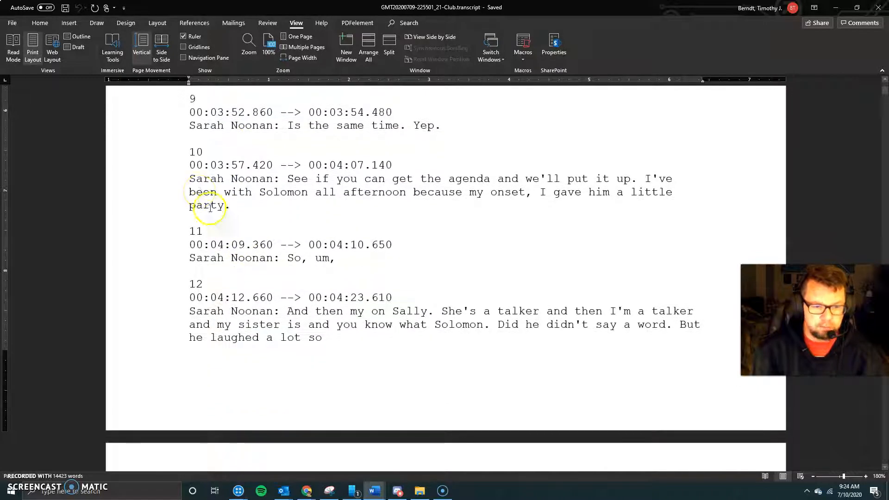
left_click_drag(192, 181, 258, 183)
scroll(285, 291, "down", 20)
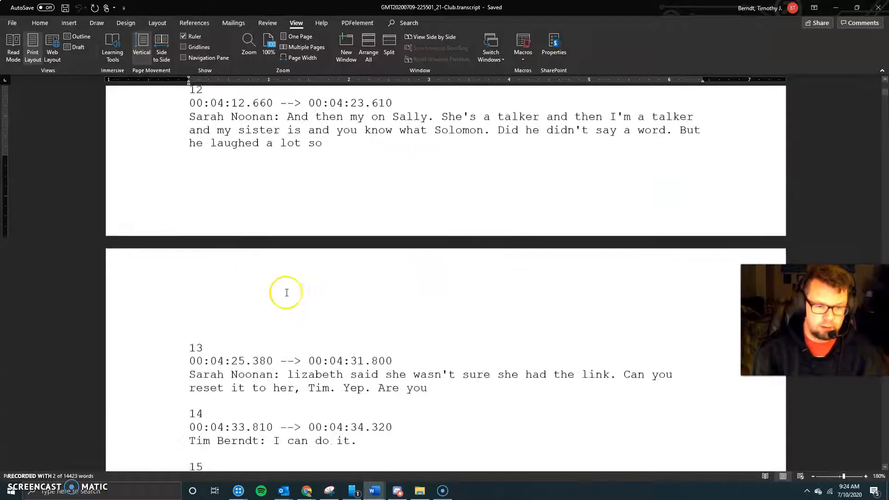
scroll(301, 304, "down", 10)
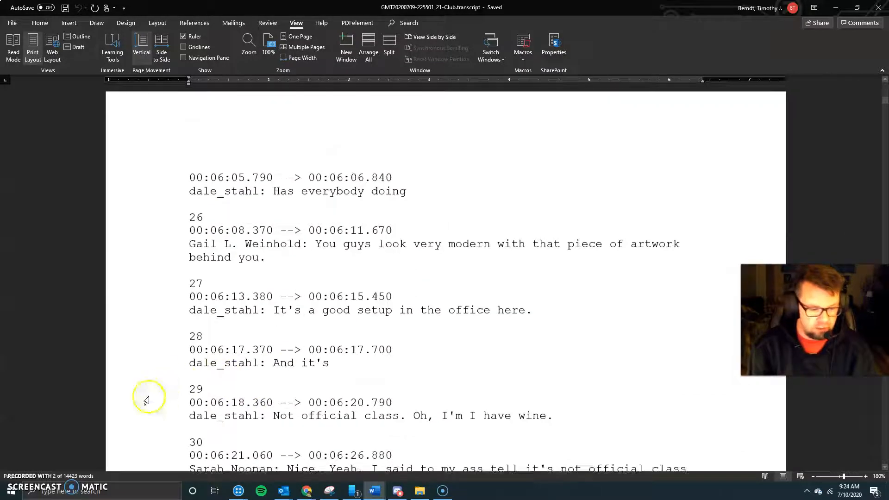
scroll(270, 366, "down", 2)
scroll(270, 366, "down", 10)
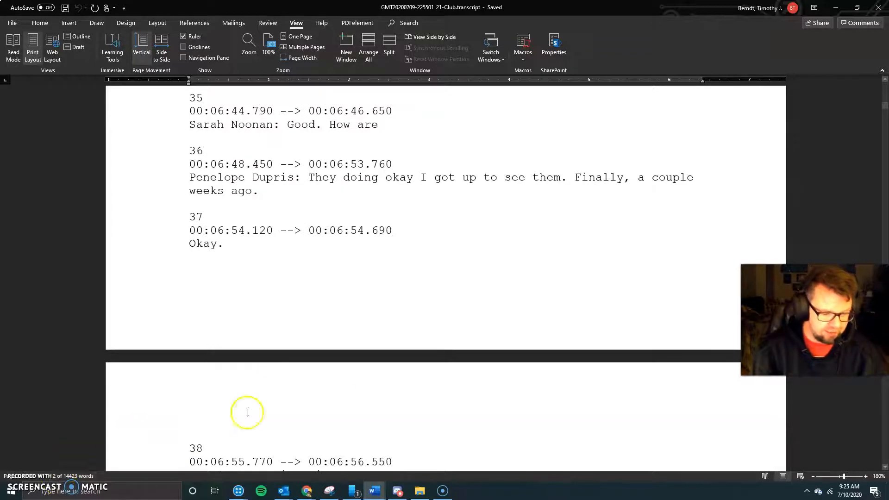
scroll(398, 359, "down", 15)
scroll(405, 364, "down", 8)
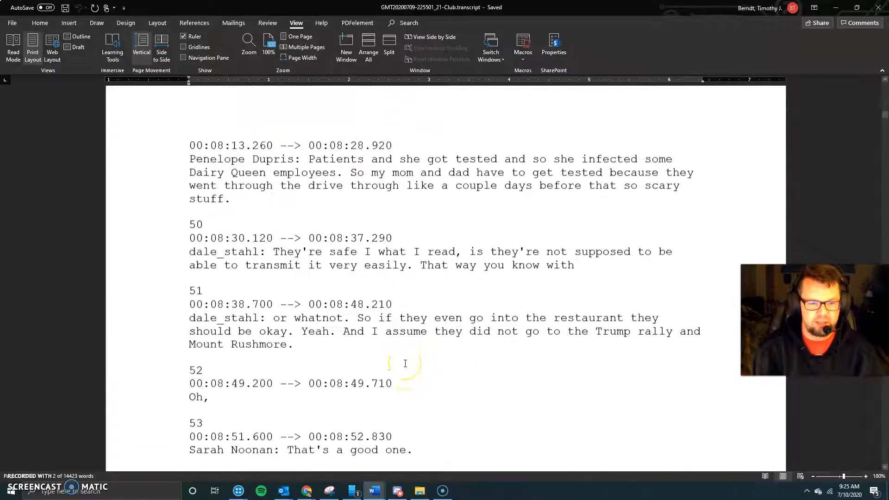
scroll(429, 328, "down", 2)
scroll(429, 328, "down", 12)
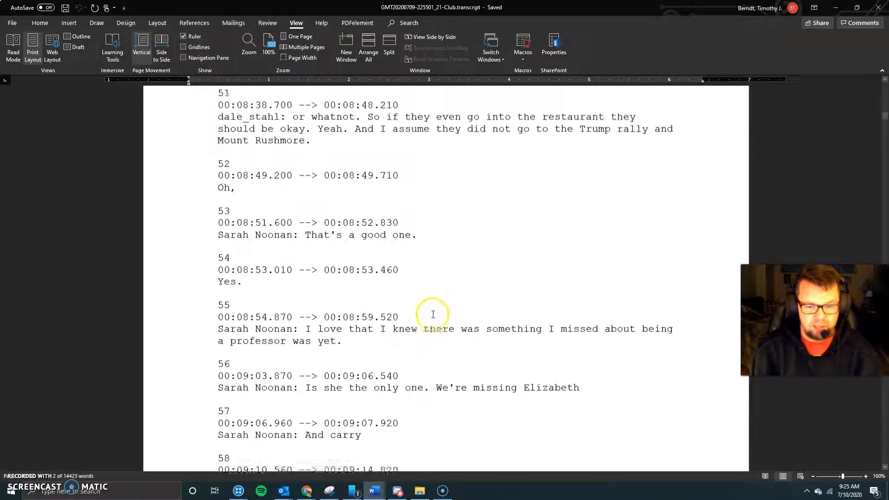
scroll(442, 331, "down", 12)
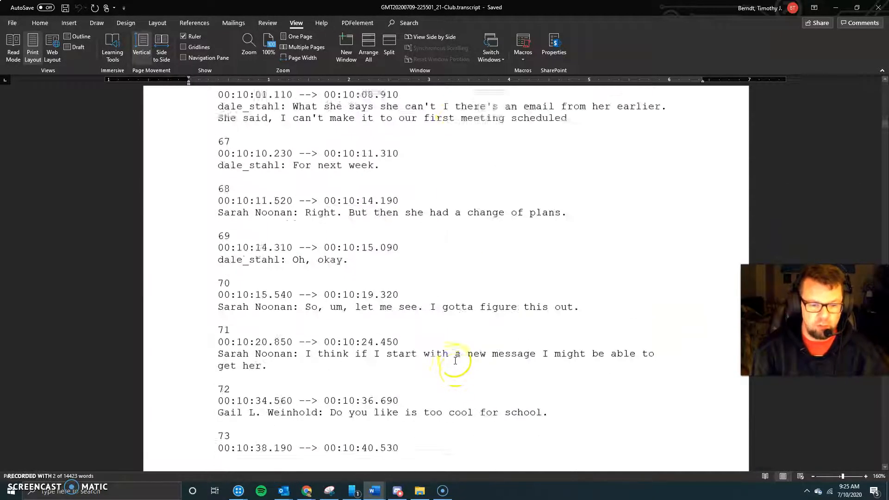
scroll(455, 363, "down", 12)
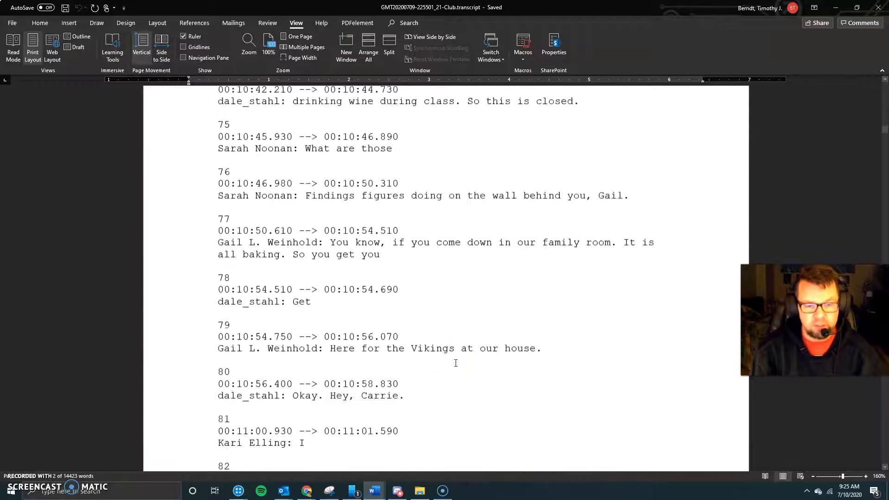
scroll(456, 363, "down", 12)
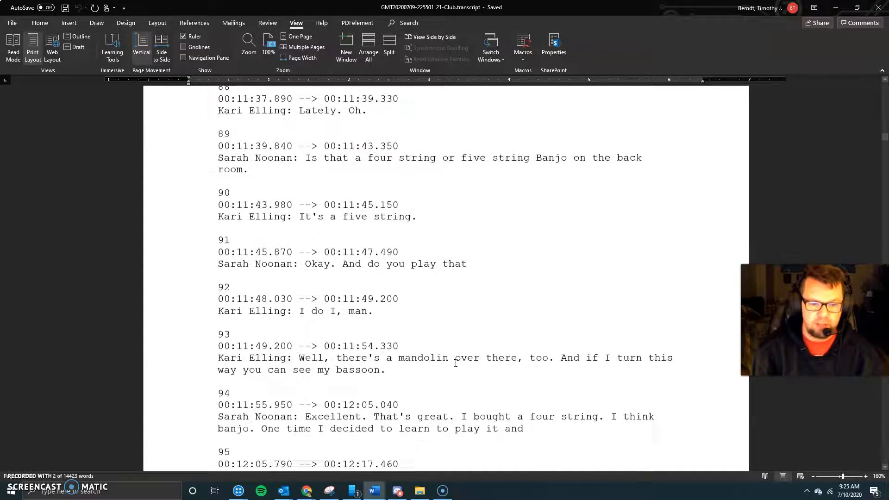
scroll(456, 363, "down", 6)
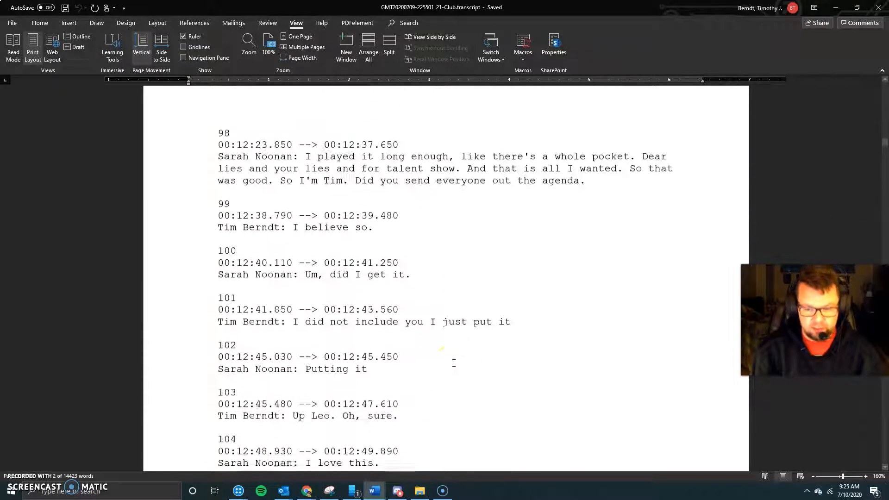
left_click(377, 246)
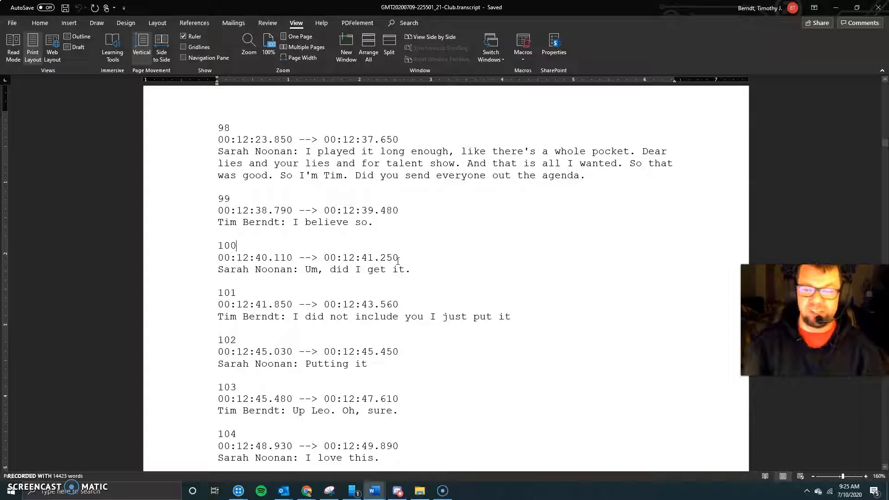
scroll(400, 273, "down", 20)
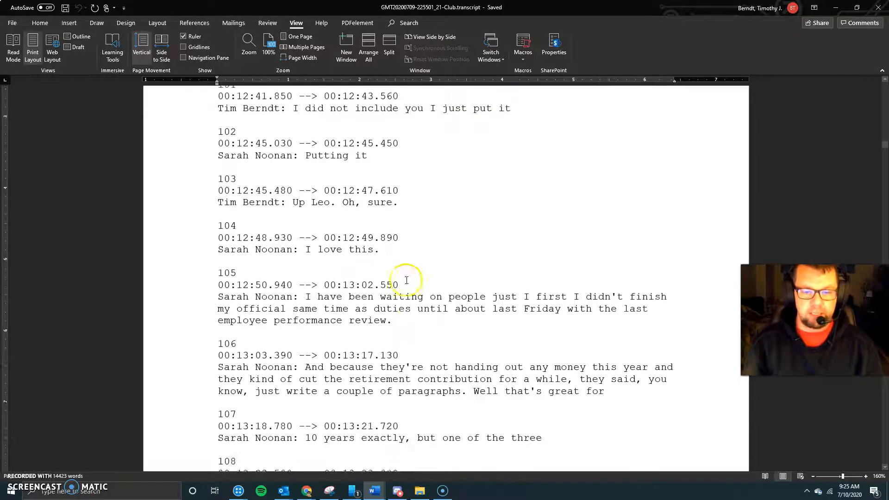
scroll(417, 290, "down", 12)
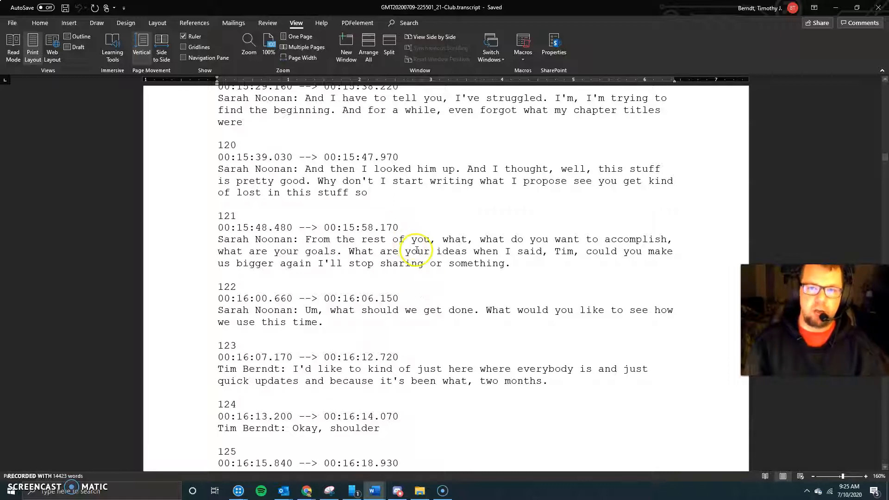
scroll(417, 250, "down", 20)
- Select the entire transcript text in Word and switch to the Annalysis 2 project in NVivo
left_click(437, 223)
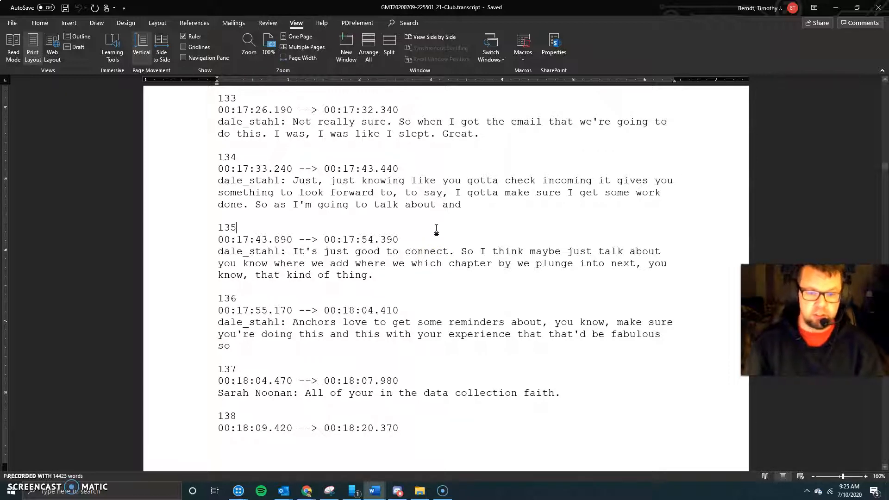
key("ctrl+a")
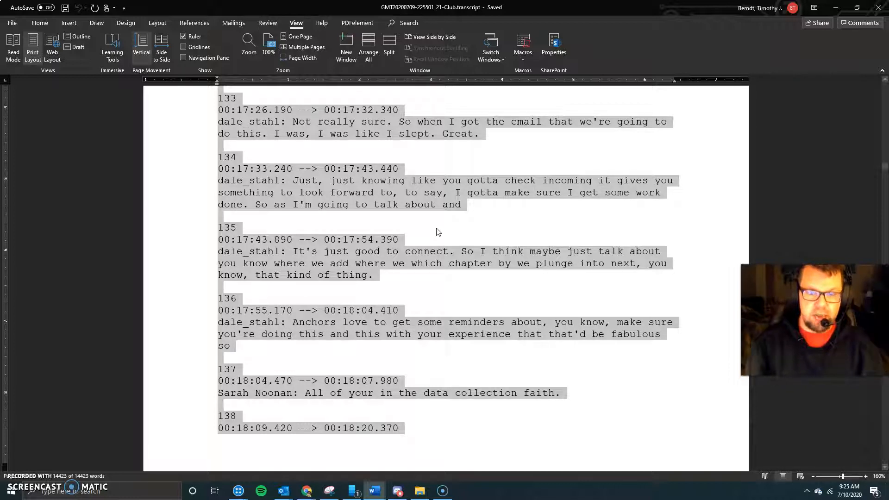
left_click(238, 489)
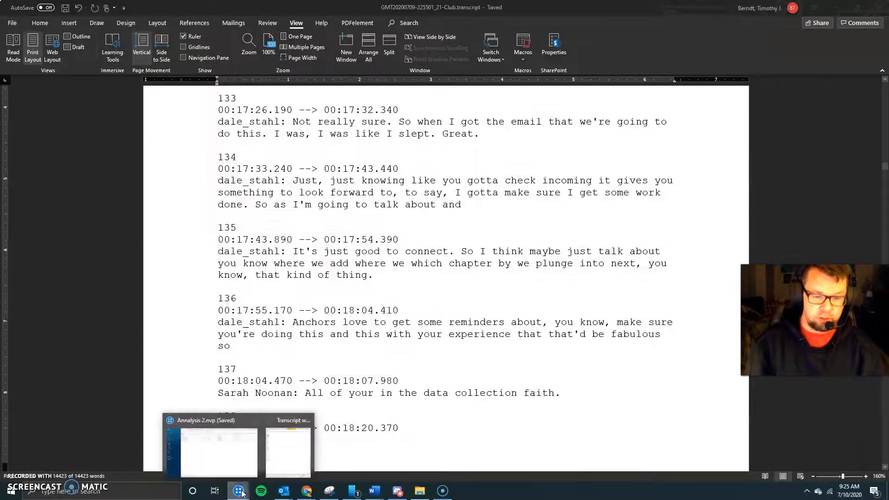
left_click(213, 448)
- Create a new document named Club 21 in the project's Files
right_click(306, 159)
mouse_move(336, 199)
left_click(383, 196)
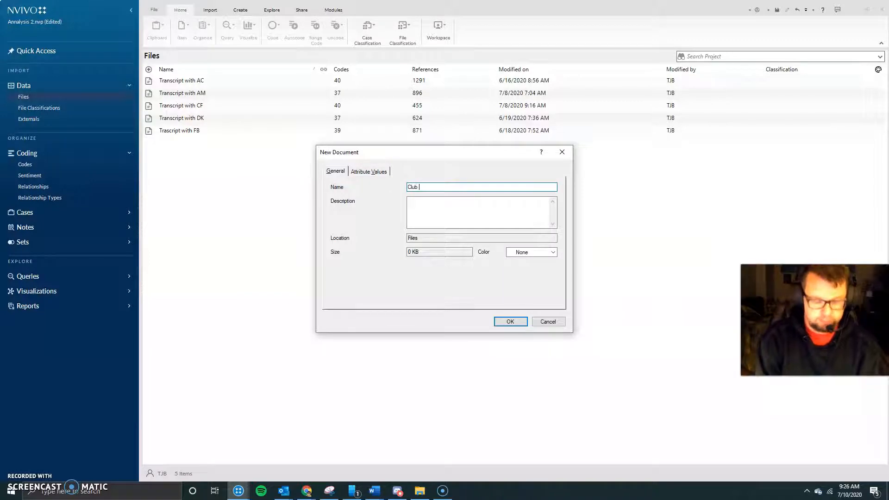
key("Return")
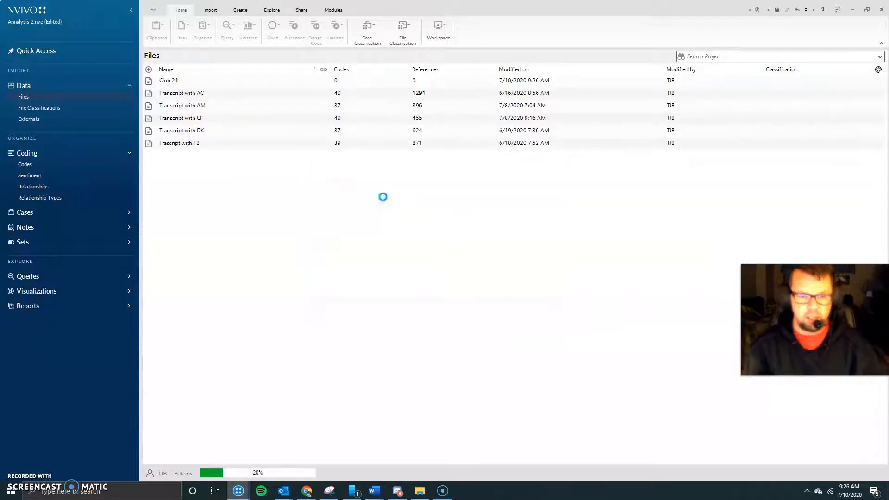
- Open the Club 21 document and paste the copied transcript into it
left_click(329, 163)
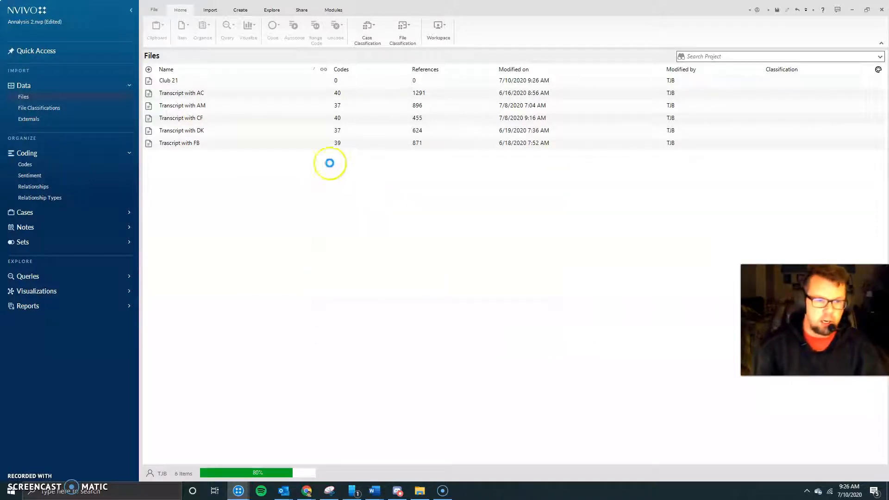
double_click(183, 81)
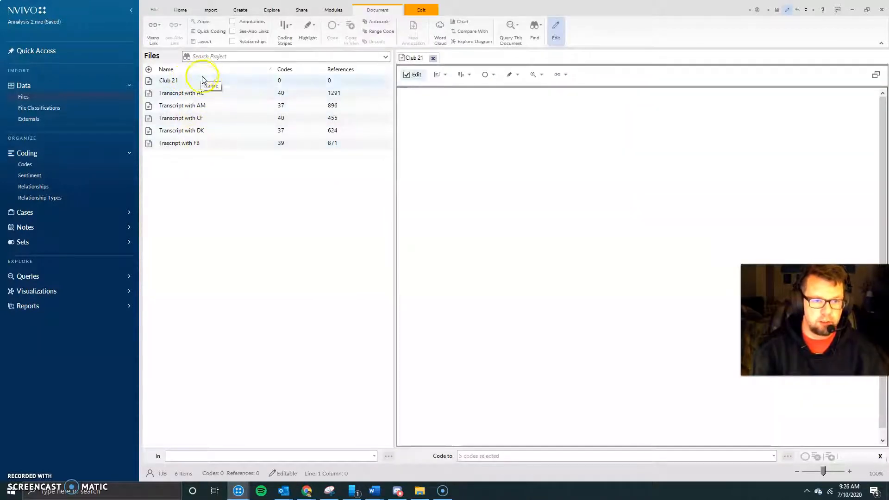
left_click(206, 81)
left_click(461, 153)
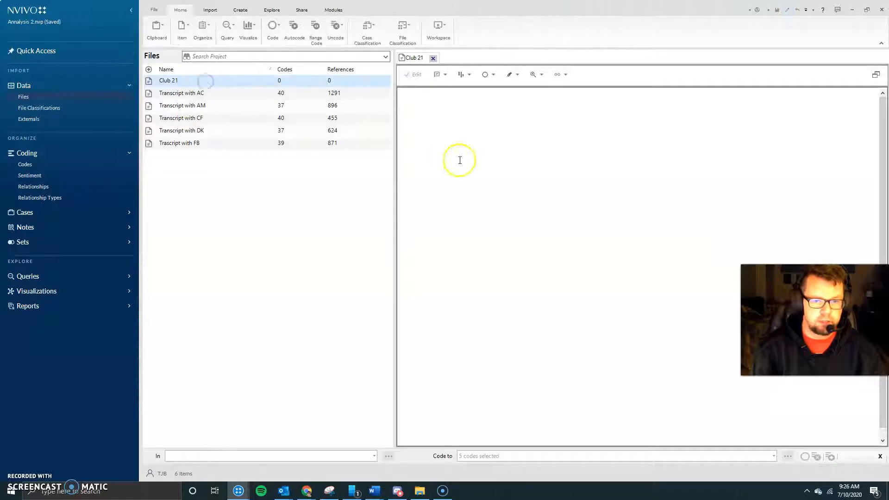
right_click(454, 133)
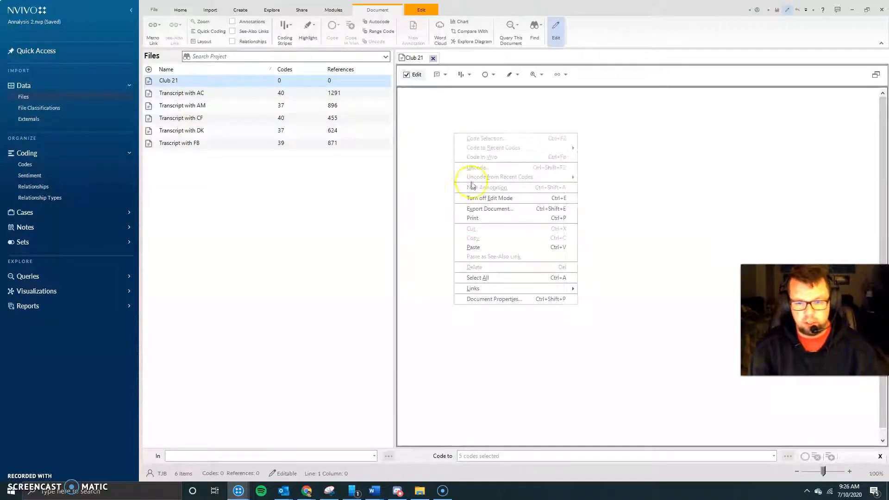
left_click(482, 248)
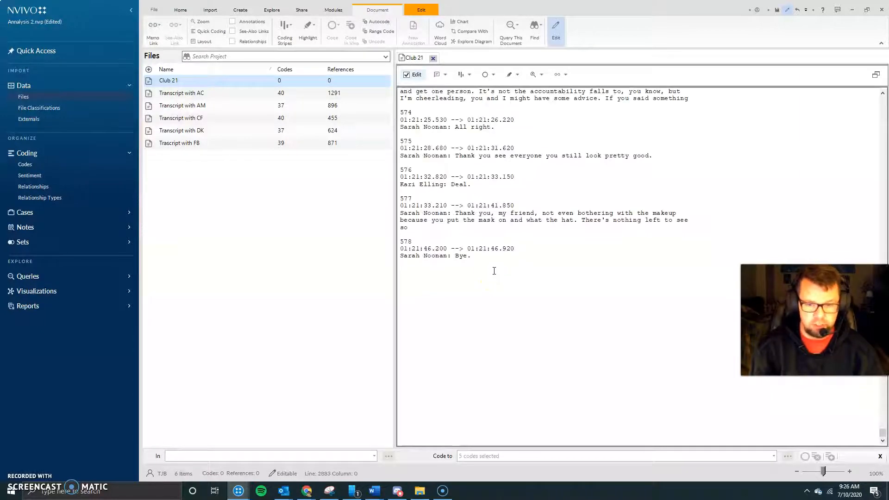
- Merge entries 50 and 51 into entry 49 by deleting their numbers, timestamps and speaker labels
scroll(494, 271, "up", 20)
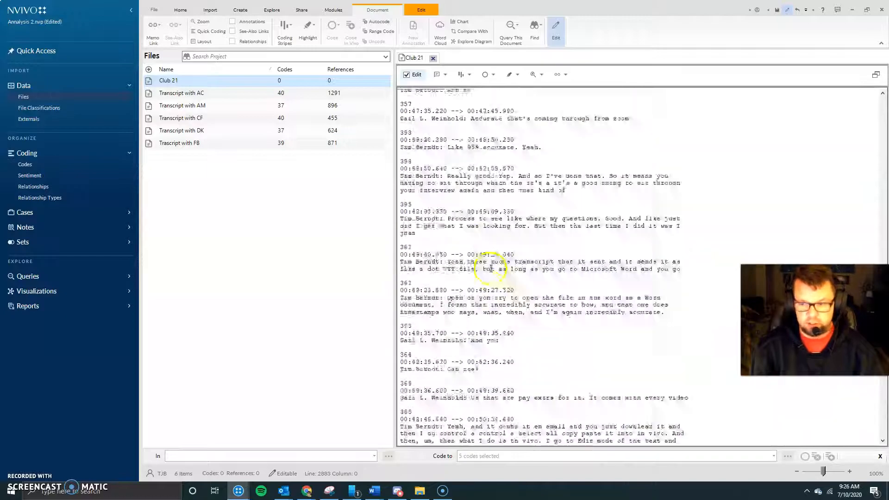
scroll(491, 268, "up", 20)
scroll(490, 273, "up", 20)
scroll(490, 273, "down", 20)
scroll(490, 273, "down", 20)
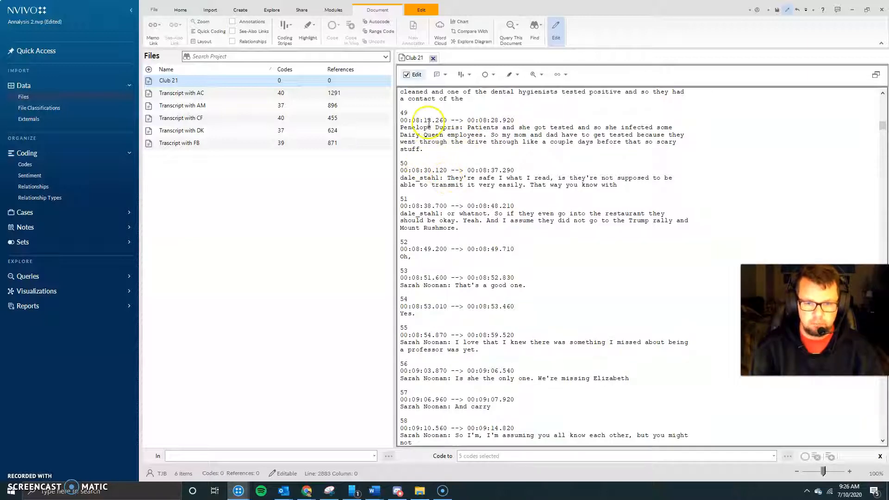
key("ctrl")
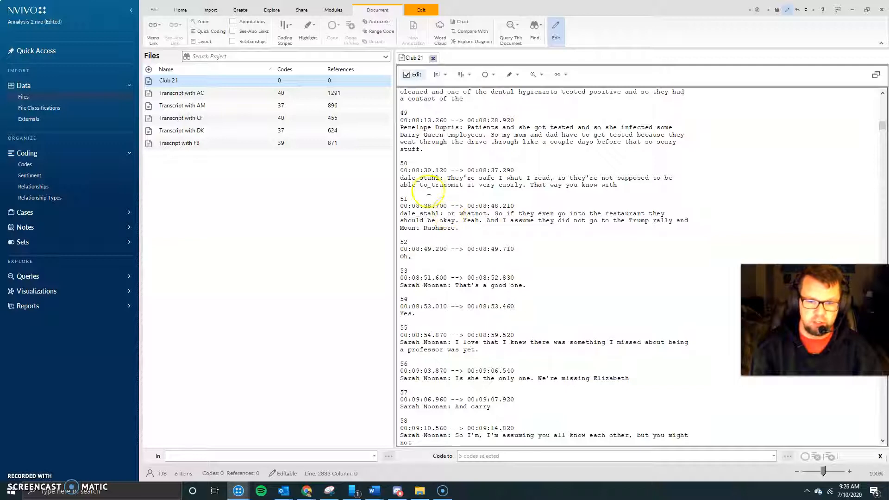
left_click_drag(447, 178, 426, 149)
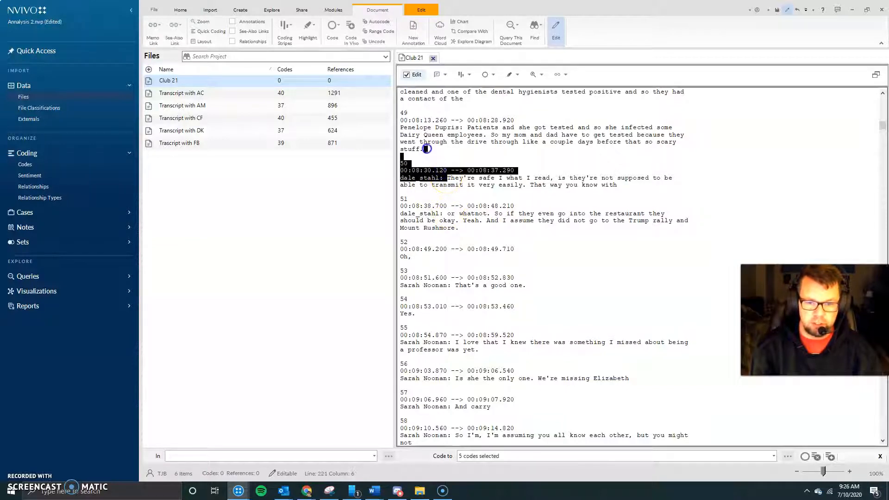
key("Delete")
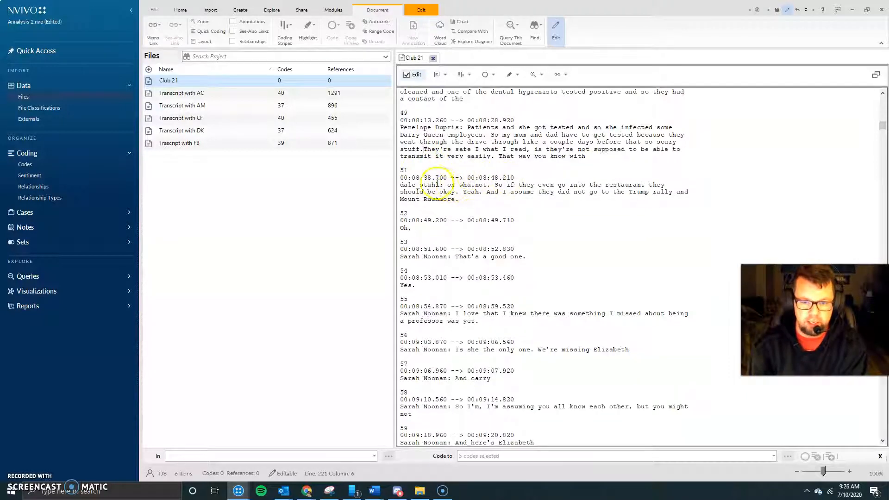
left_click_drag(446, 186, 584, 160)
key("Delete")
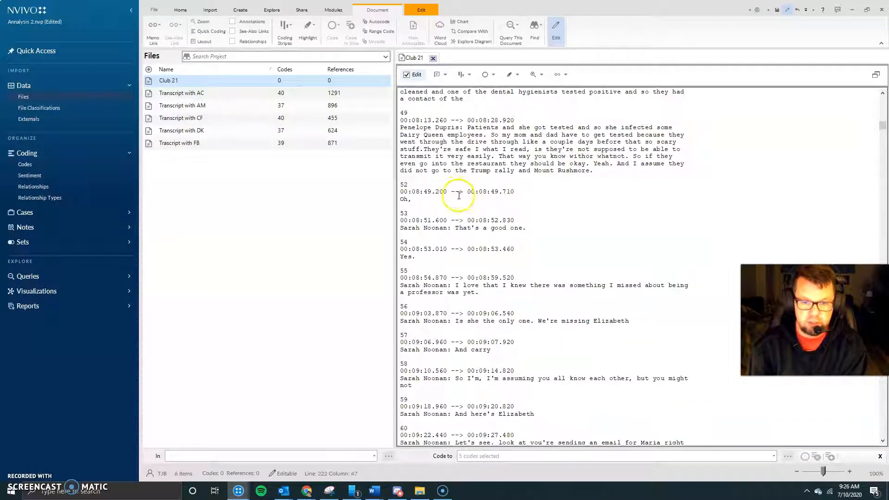
- Delete the numbers, timestamps and speaker labels of entries 52 to 55, plus "Oh," and "Yes.", joining the remaining text to entry 49
left_click_drag(454, 229, 596, 173)
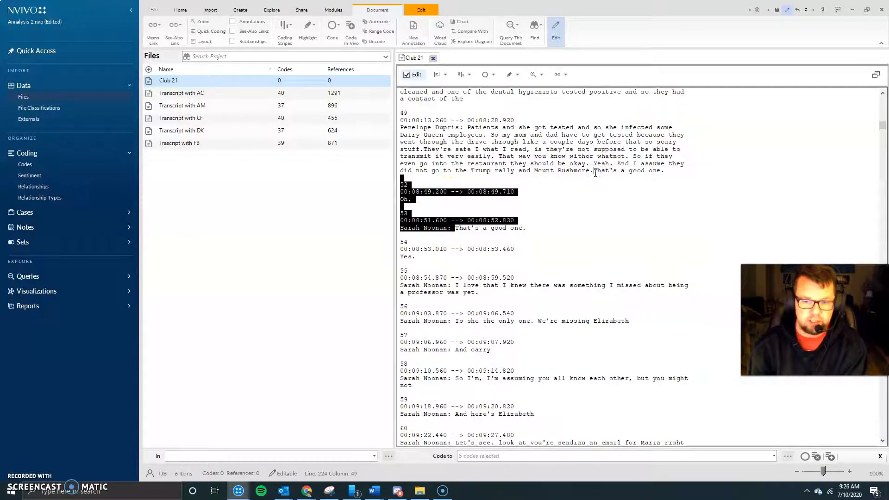
key("Delete")
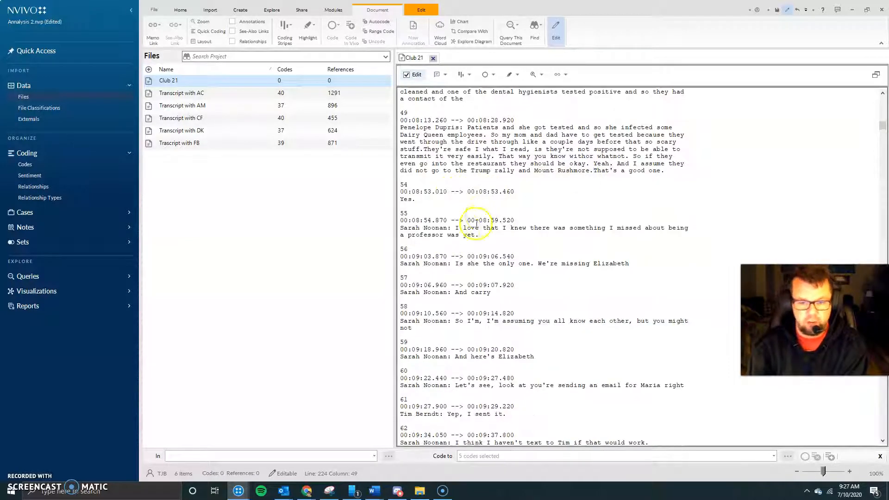
left_click_drag(456, 221, 660, 176)
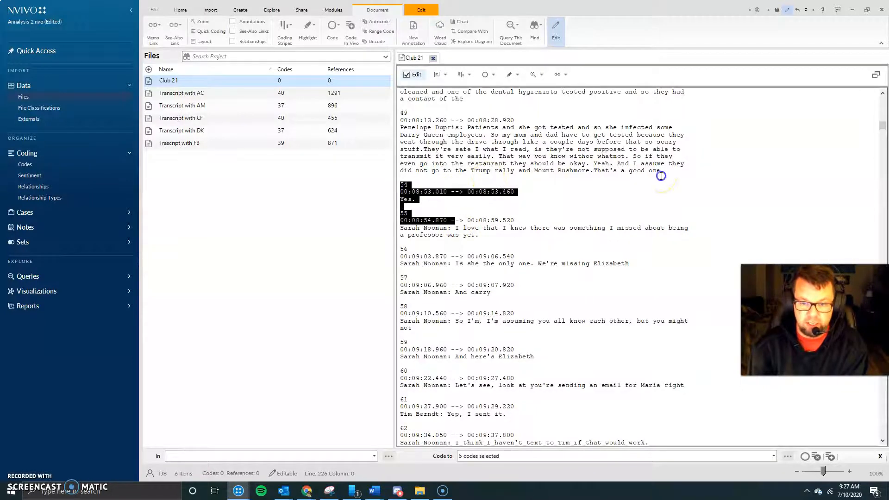
key("Delete")
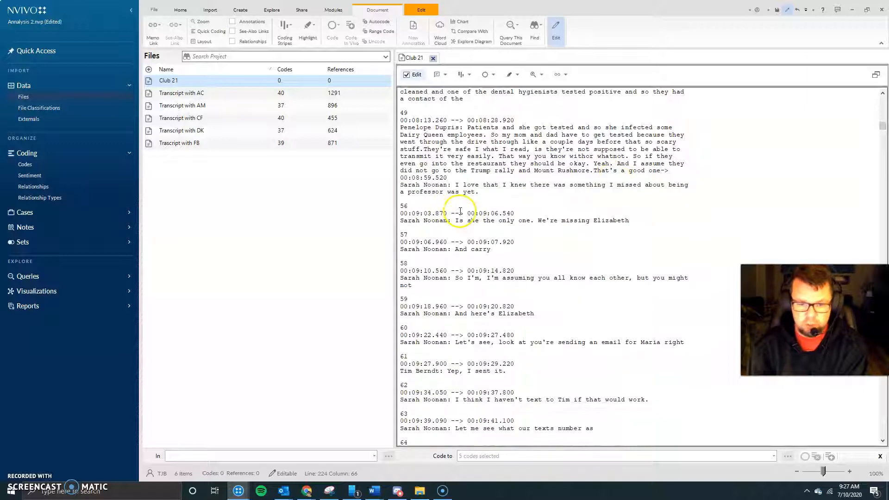
left_click(455, 185)
left_click(438, 178)
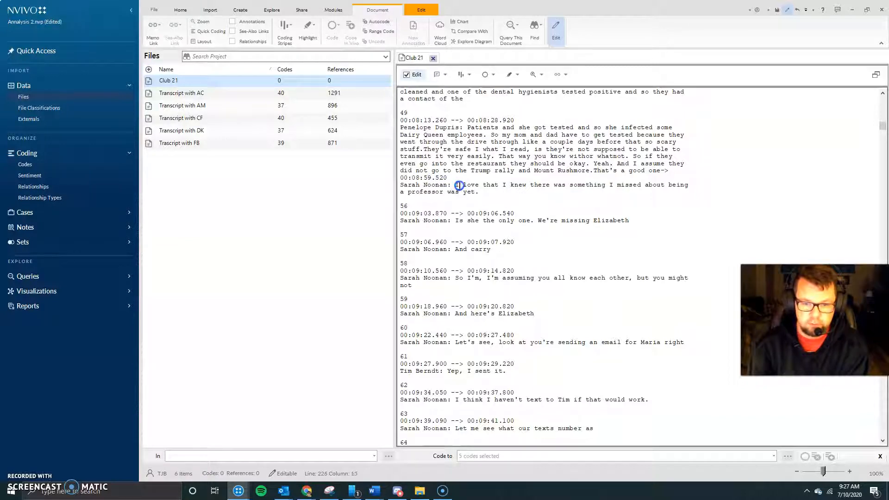
left_click_drag(455, 185, 396, 181)
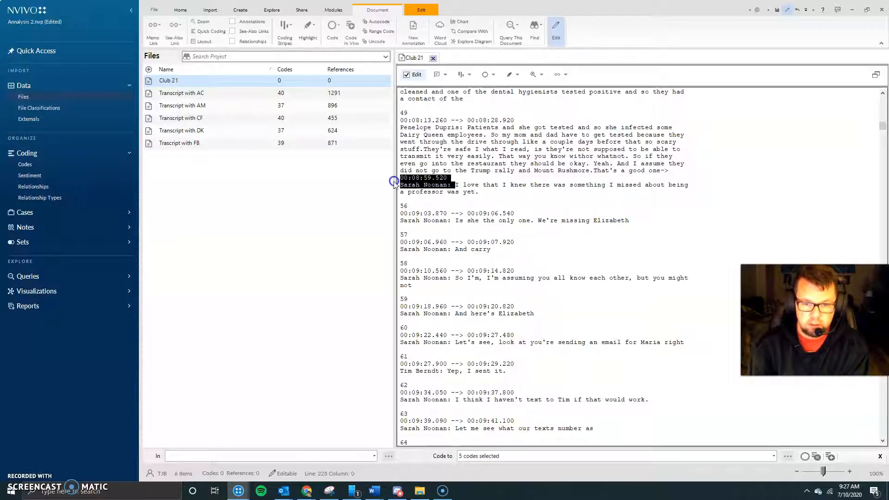
key("BackSpace")
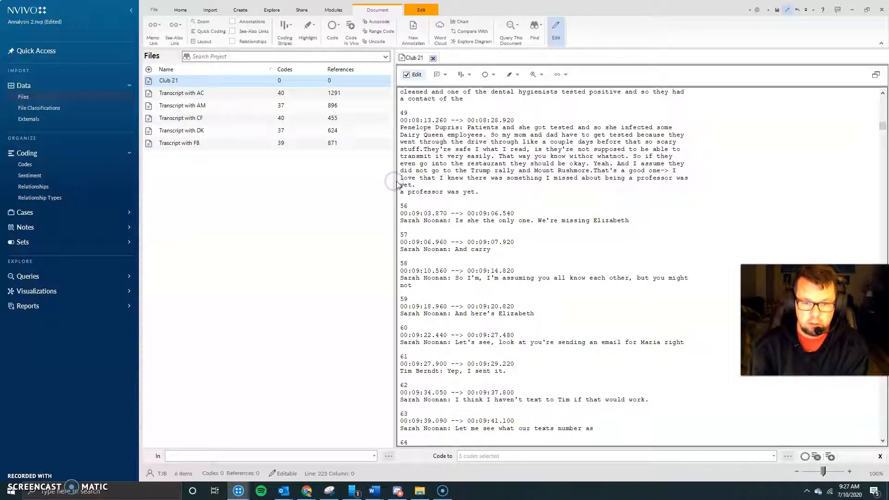
- Select the phrase "Patients and she got tested" in entry 49 and view the codes available for it without coding
left_click(468, 130)
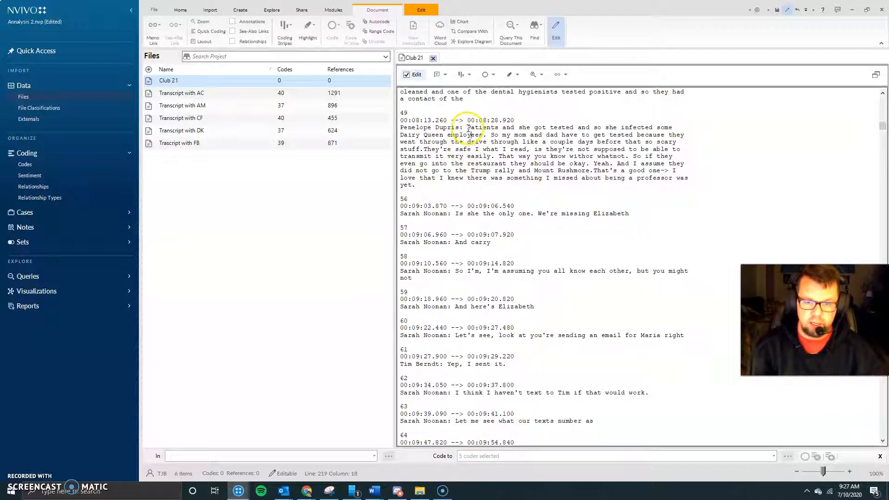
left_click_drag(472, 129, 572, 128)
right_click(568, 130)
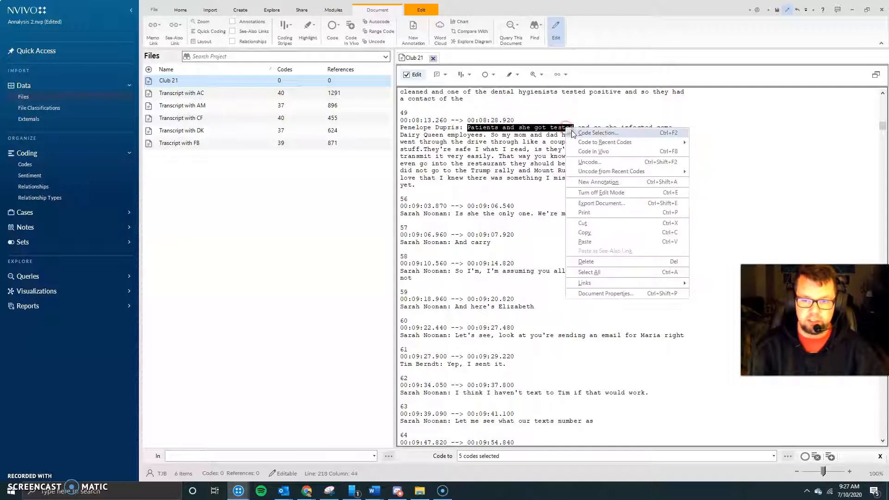
left_click(573, 134)
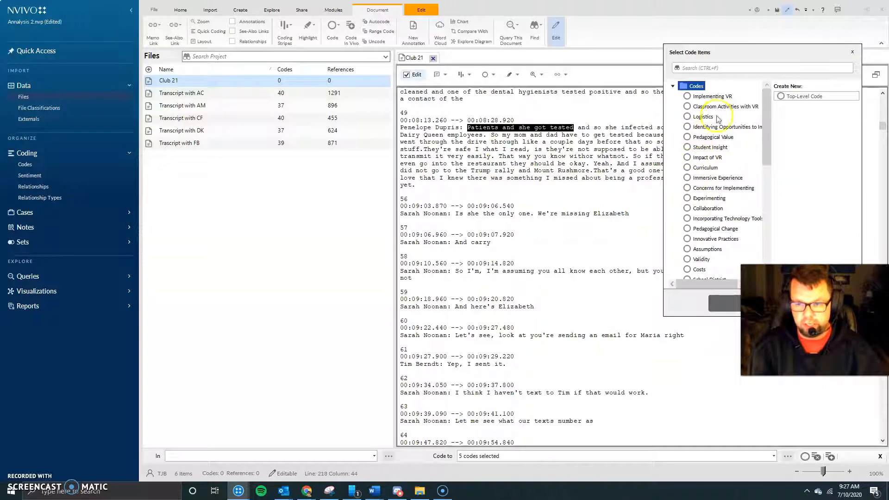
left_click(852, 52)
- Make the phrase "Patients and she got tested" bold and color it green
left_click(421, 11)
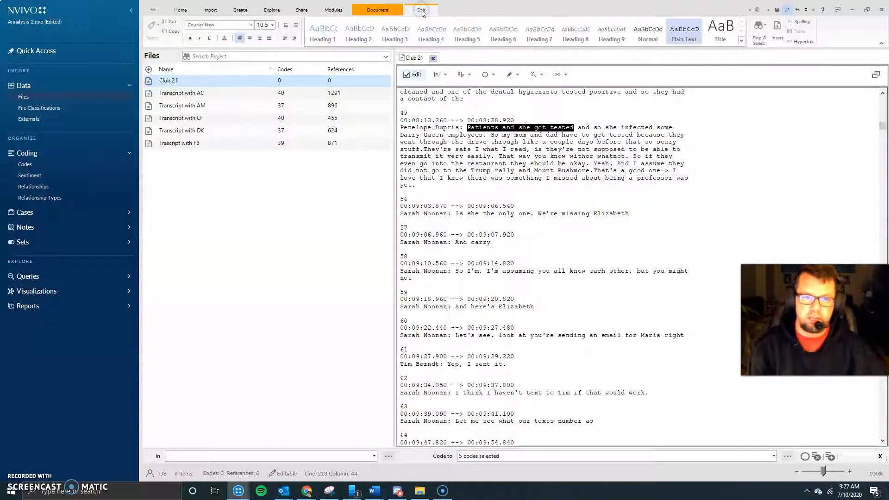
left_click(189, 38)
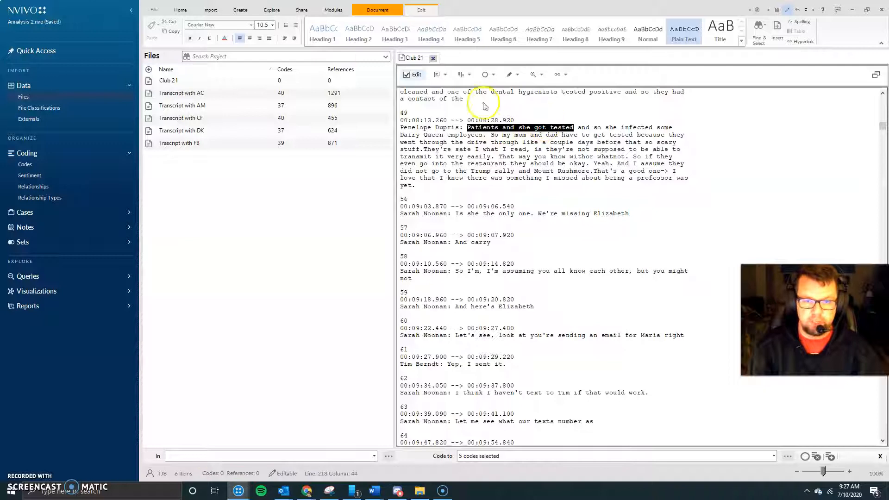
left_click(225, 38)
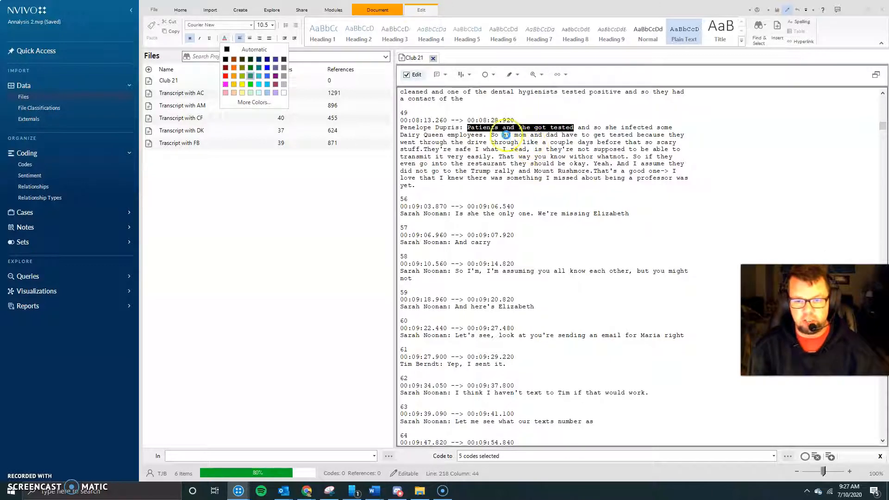
left_click(544, 143)
left_click_drag(574, 127, 472, 128)
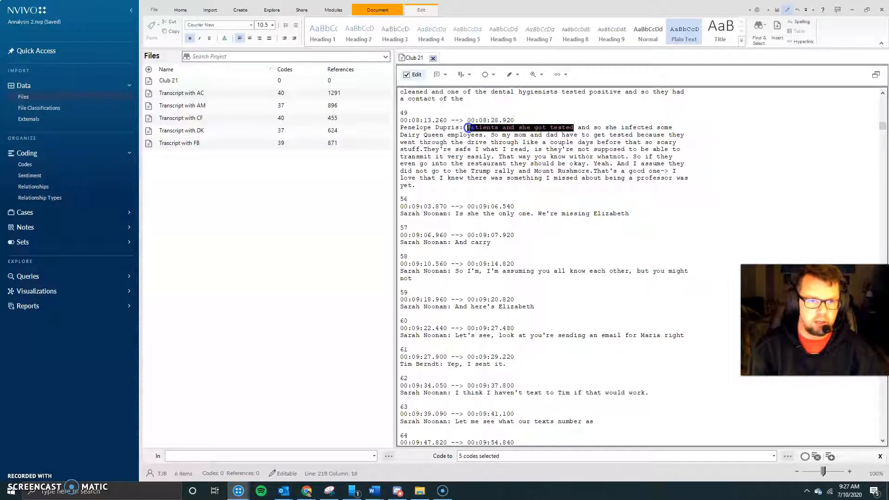
left_click(566, 155)
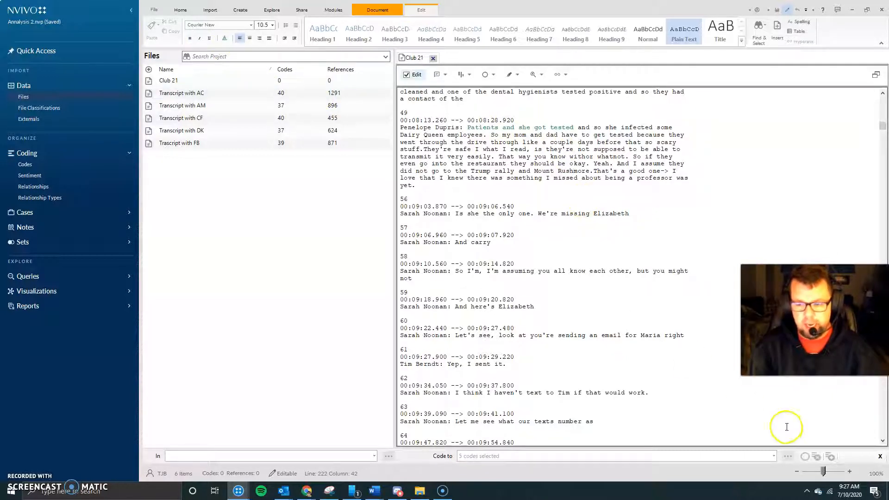
- Zoom the document out to 10% and look over the transcript's overall layout from its beginning
left_click(796, 471)
left_click(796, 471)
left_click(796, 471)
left_click(797, 470)
left_click(796, 471)
left_click(796, 471)
left_click(796, 471)
left_click(796, 471)
left_click(796, 471)
scroll(432, 239, "down", 5)
scroll(458, 320, "up", 10)
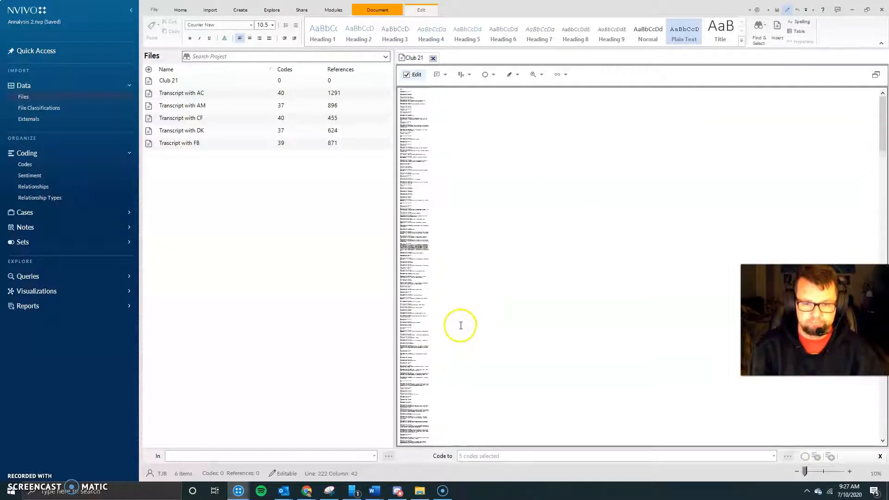
- Enlarge the document view to 110% and return to entry 49 with the green phrase
left_click(850, 471)
left_click(850, 471)
left_click(850, 471)
left_click(850, 471)
left_click(850, 471)
left_click(851, 471)
scroll(591, 290, "down", 5)
scroll(591, 288, "down", 20)
scroll(592, 280, "down", 10)
scroll(589, 280, "up", 7)
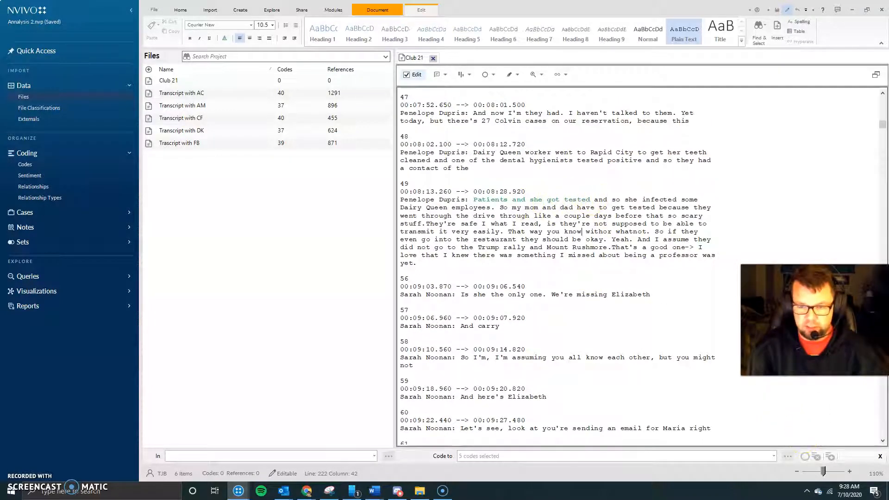
- Set the entire transcript's font size to 16 and its font to Arial
key("ctrl+a")
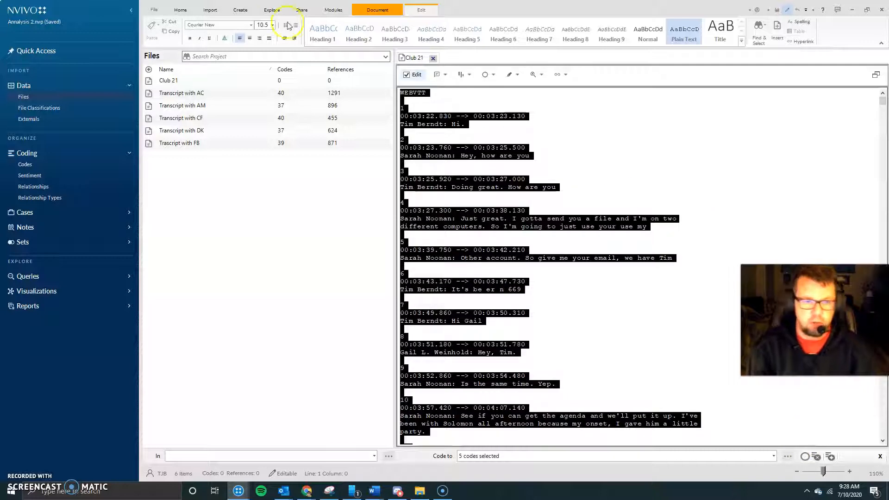
left_click(273, 25)
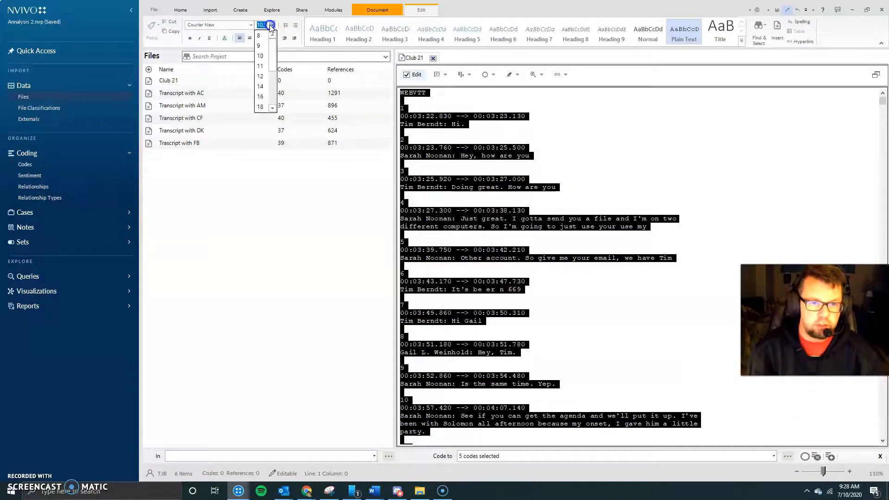
left_click(261, 96)
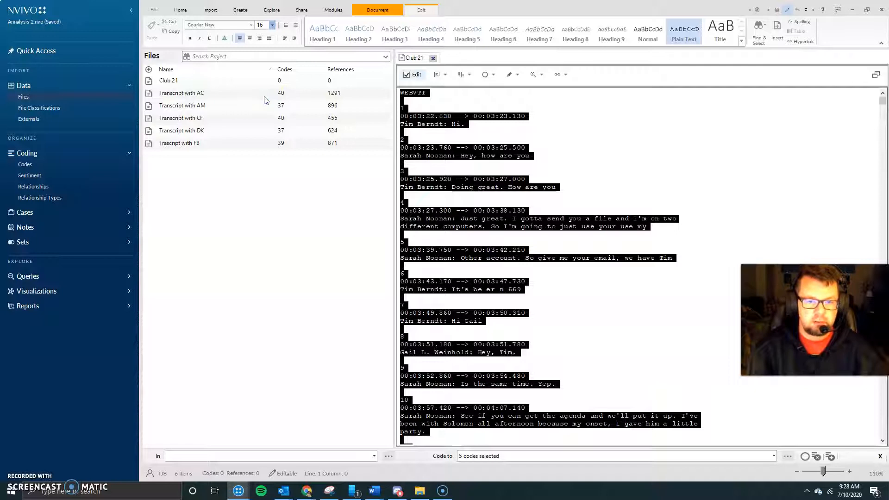
left_click(250, 24)
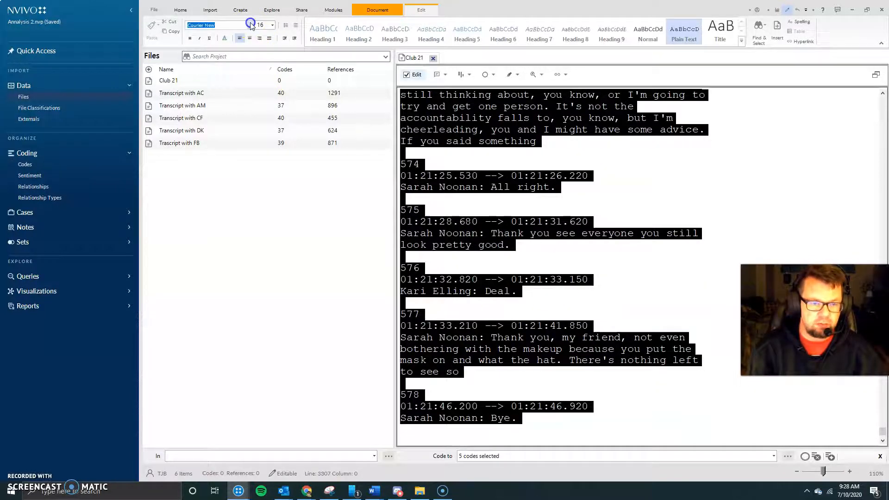
scroll(223, 90, "down", 2)
scroll(223, 90, "down", 1)
scroll(232, 117, "up", 8)
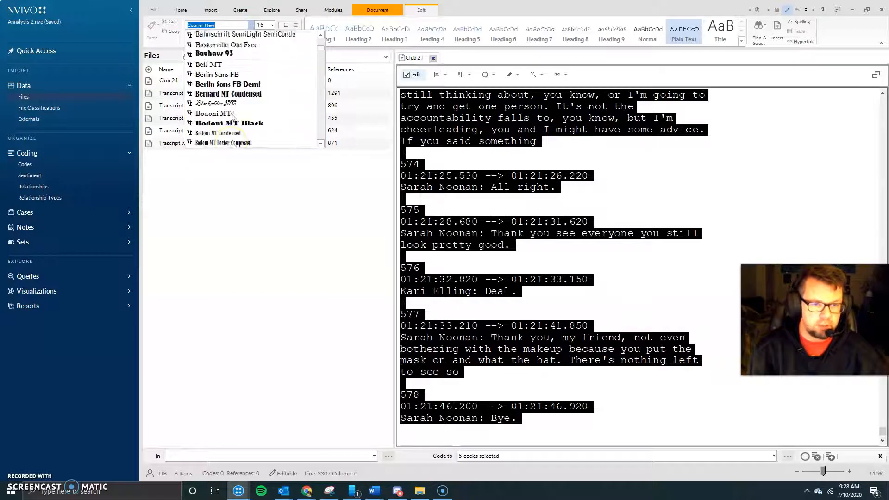
left_click(211, 56)
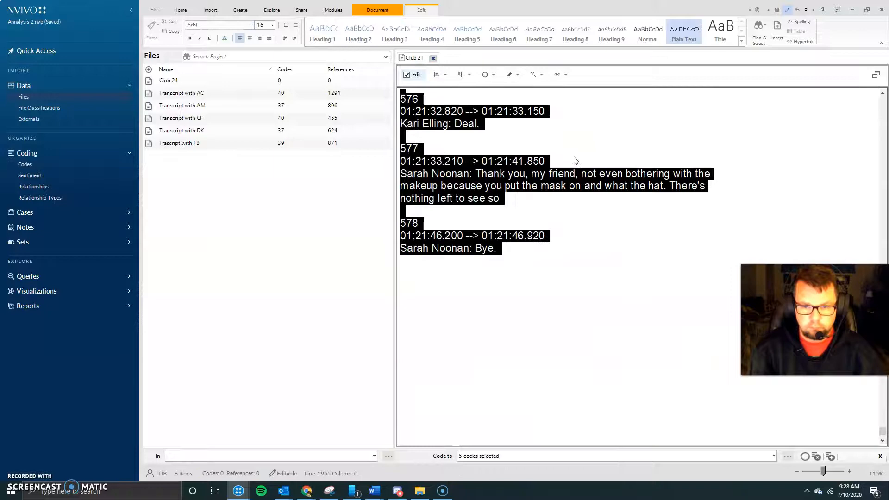
- Deselect the text and review the reformatted transcript at its end and in its opening entries
scroll(569, 237, "up", 5)
left_click(569, 241)
scroll(569, 239, "up", 5)
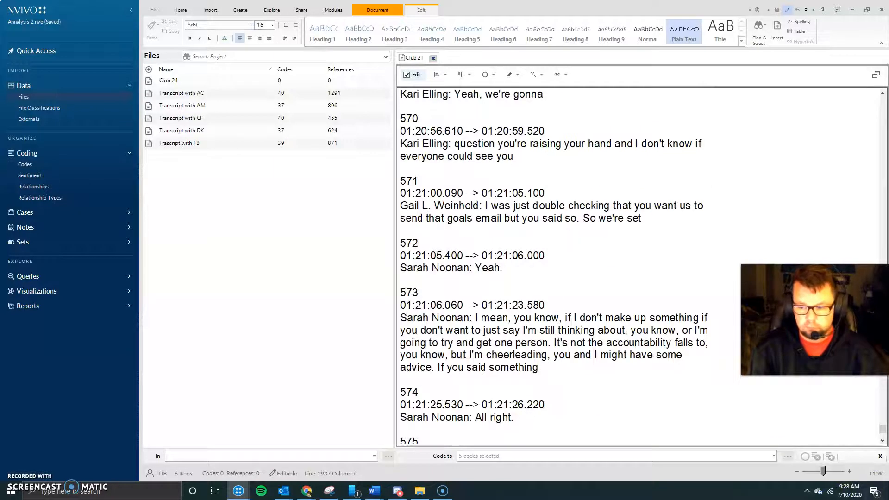
left_click_drag(881, 437, 871, 97)
scroll(651, 283, "down", 8)
scroll(650, 283, "down", 4)
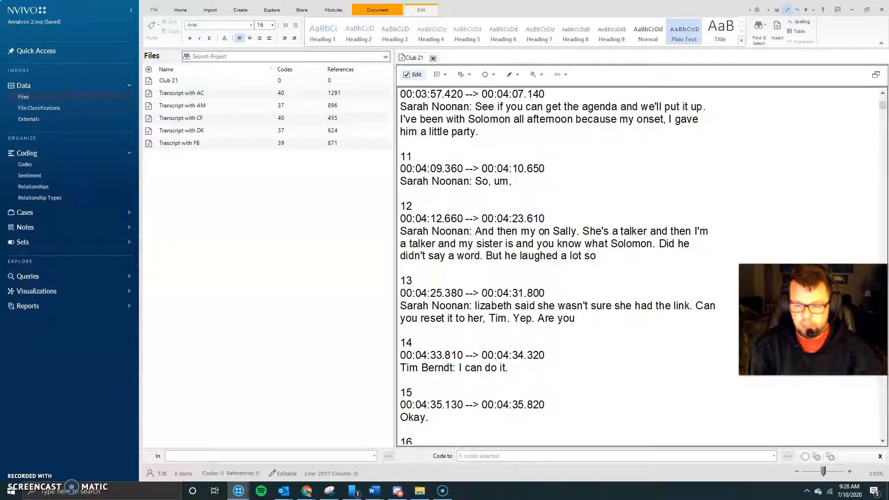